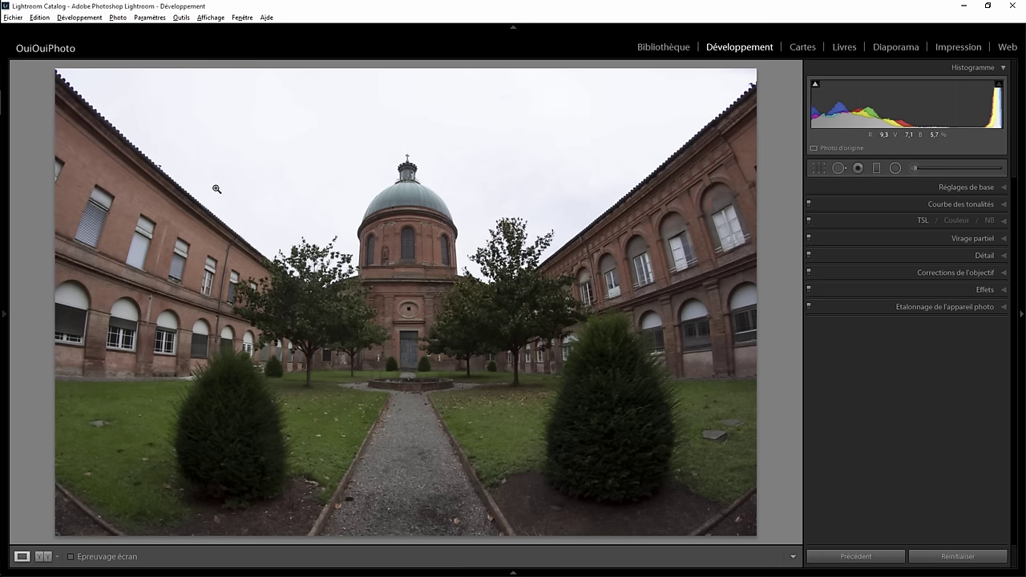
click(639, 190)
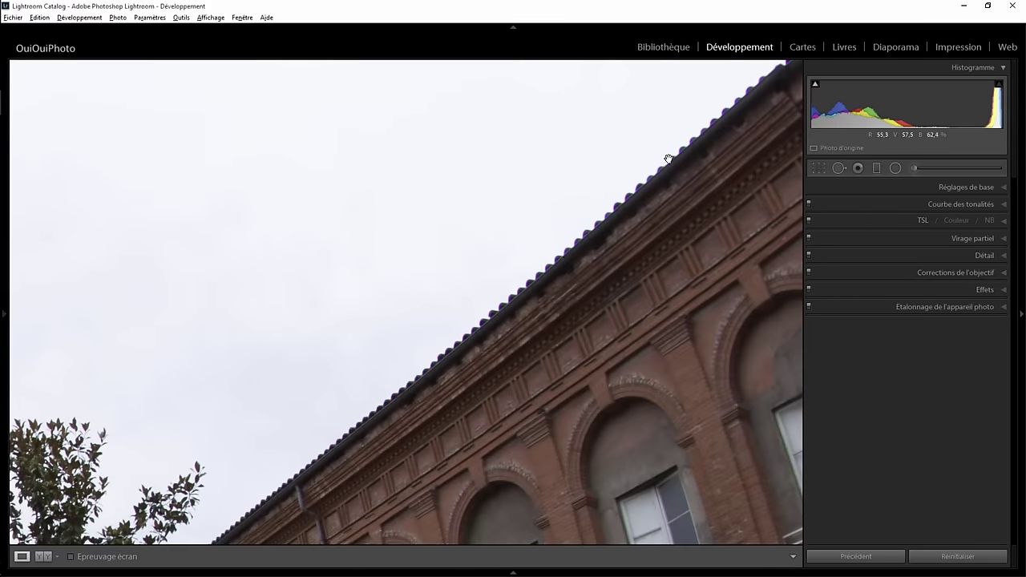
click(558, 262)
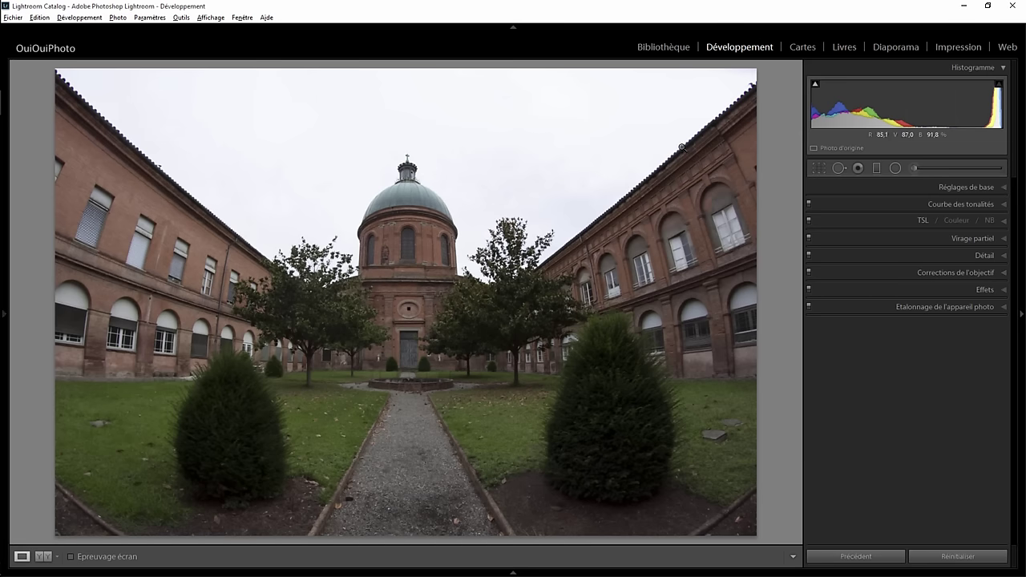
click(567, 245)
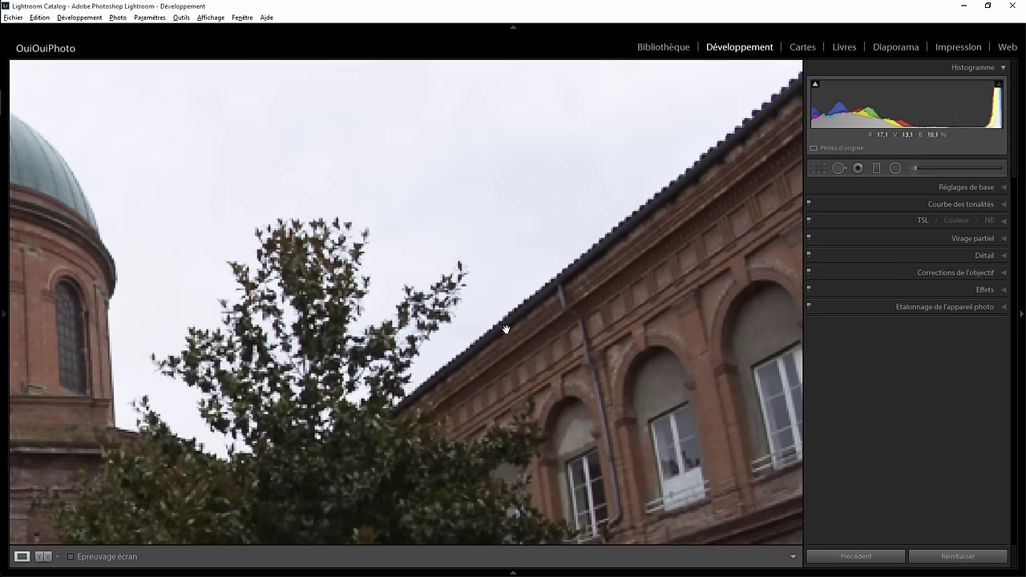
click(641, 221)
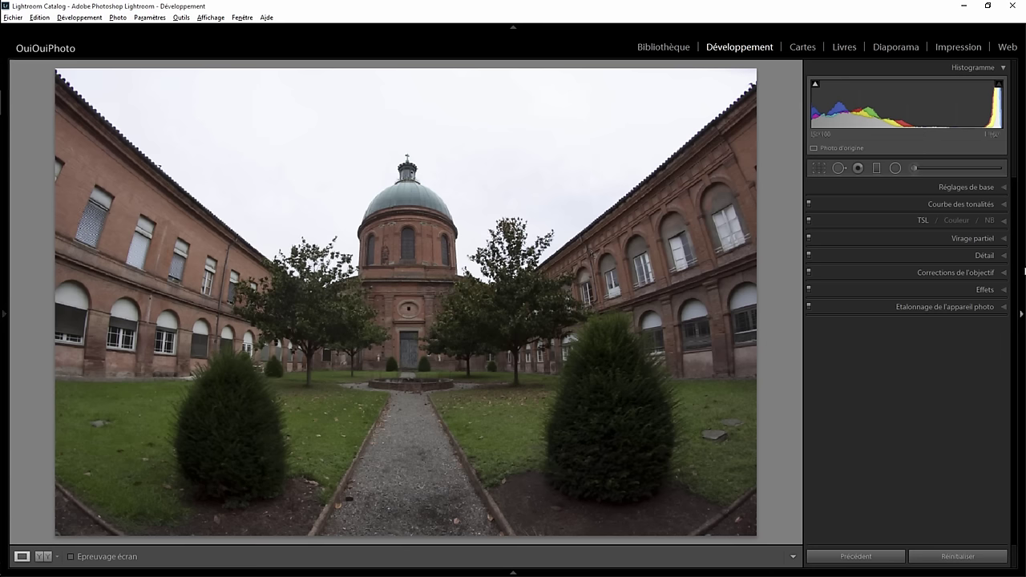
Set manual lens Distortion to +100 with Constrain Crop enabled to remove warped borders
click(1004, 273)
click(955, 288)
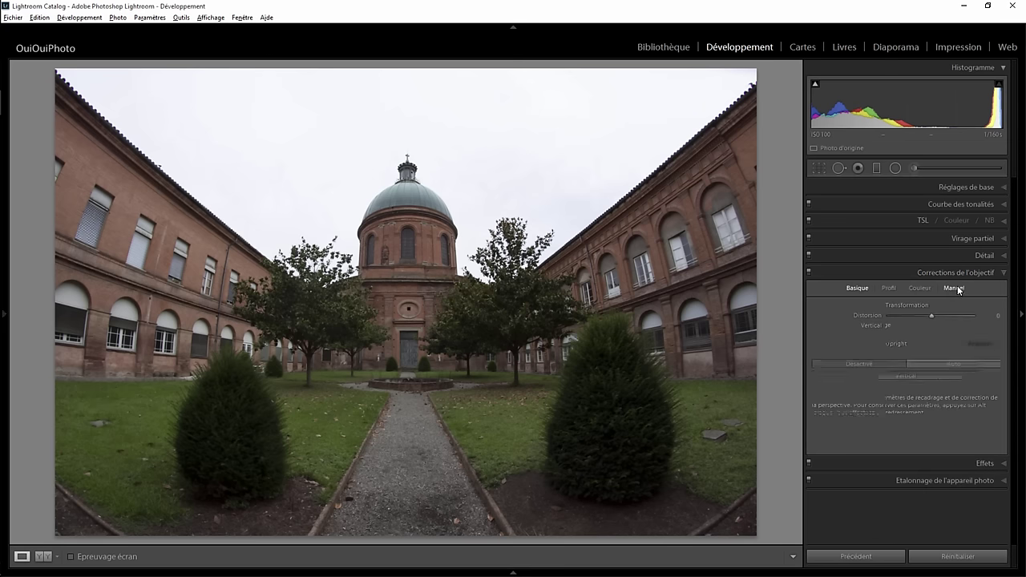
drag(931, 314, 978, 310)
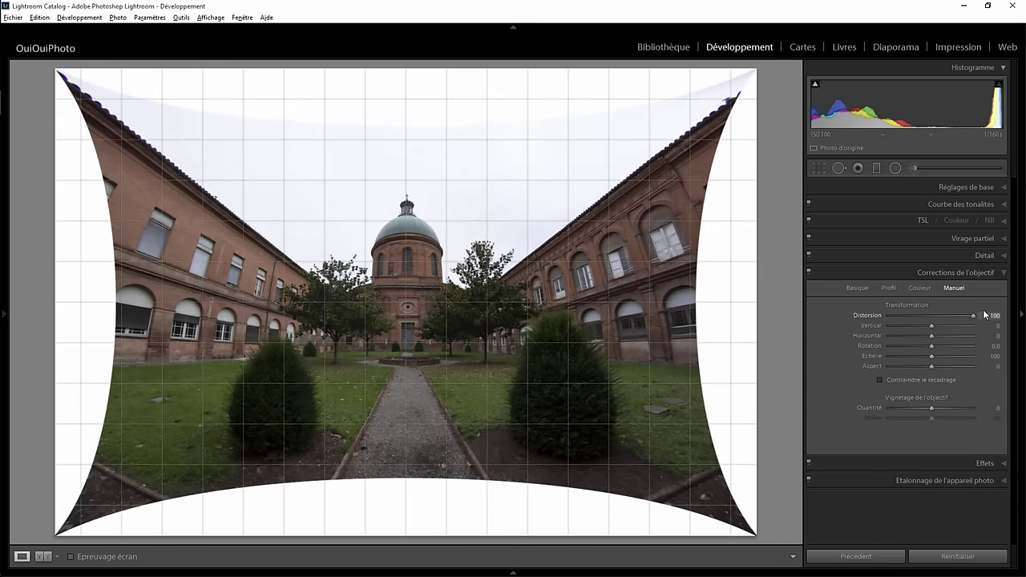
drag(948, 315, 986, 318)
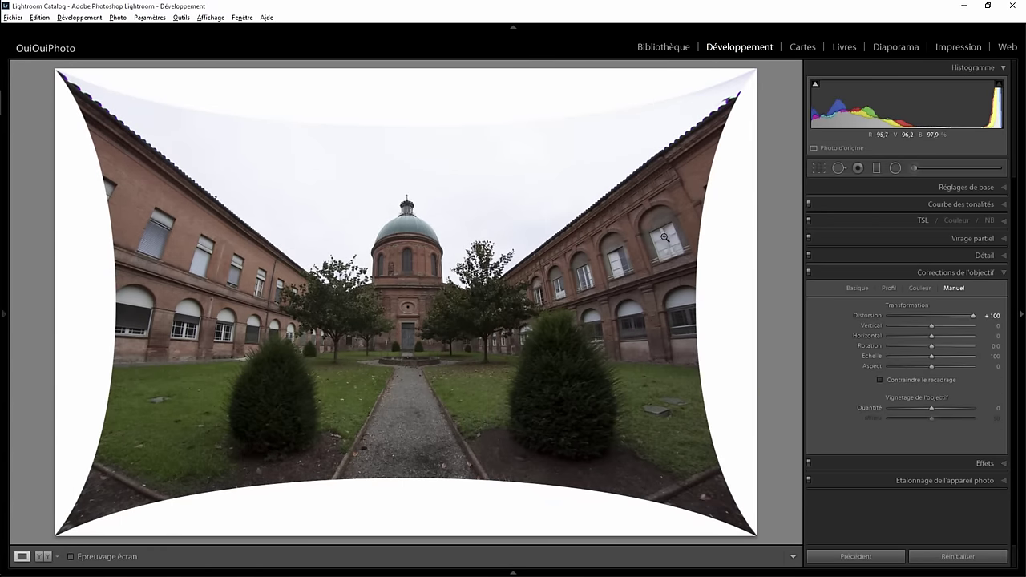
click(889, 379)
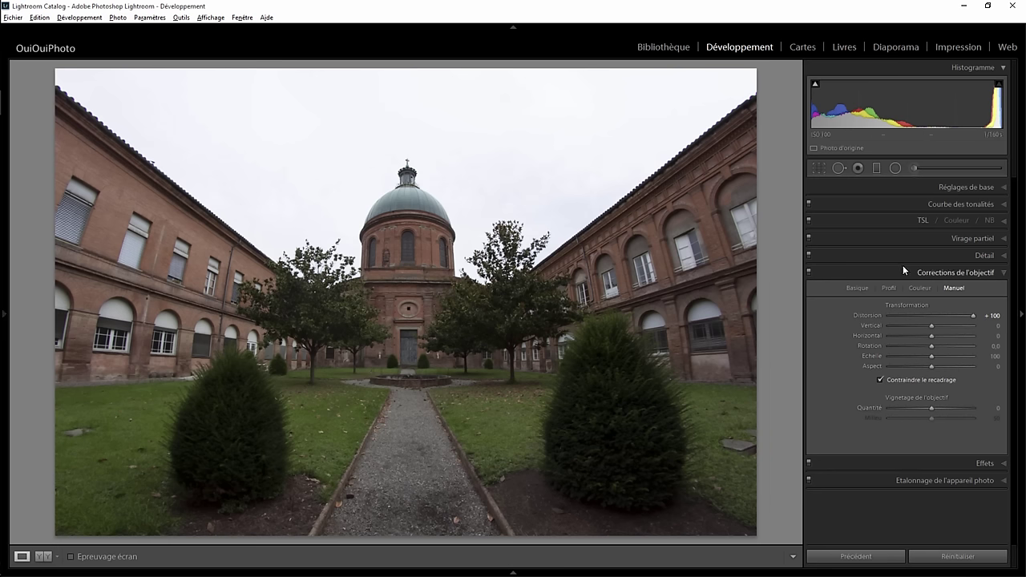
click(859, 287)
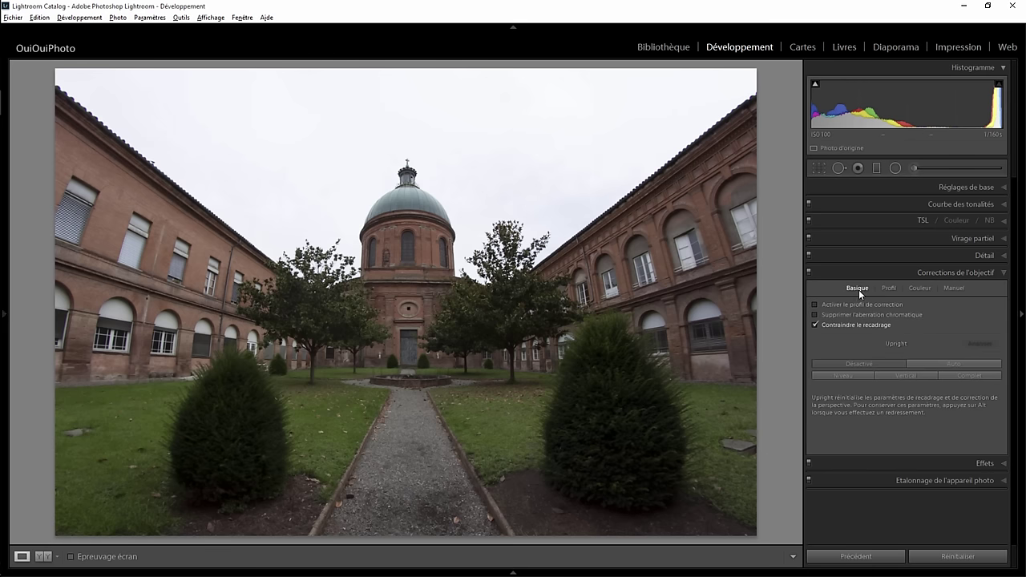
Drag Highlights to −100 in basic settings to recover the clouds
click(1002, 189)
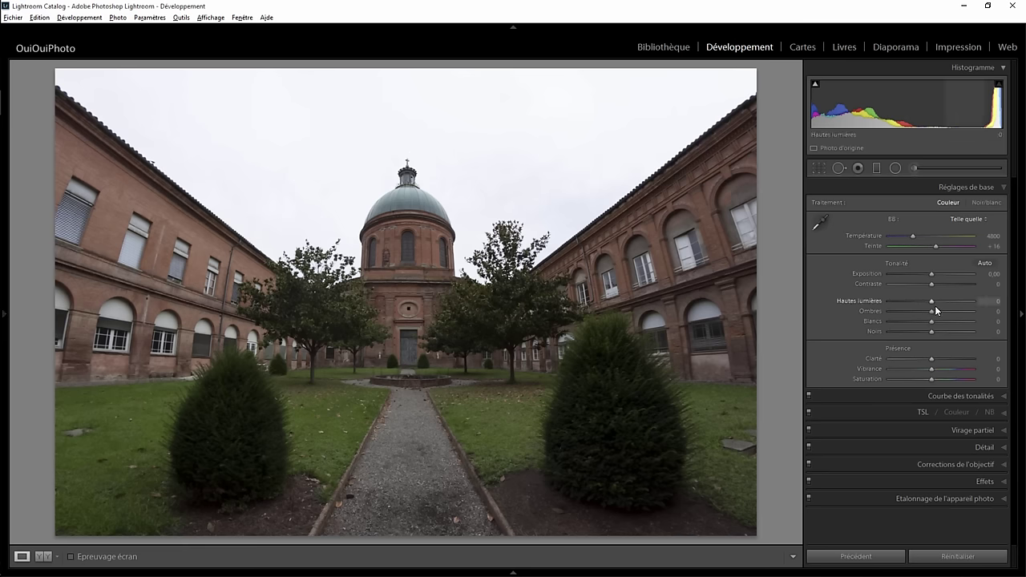
mouse_move(929, 300)
mouse_down()
mouse_move(855, 300)
mouse_move(939, 302)
mouse_move(866, 303)
mouse_up()
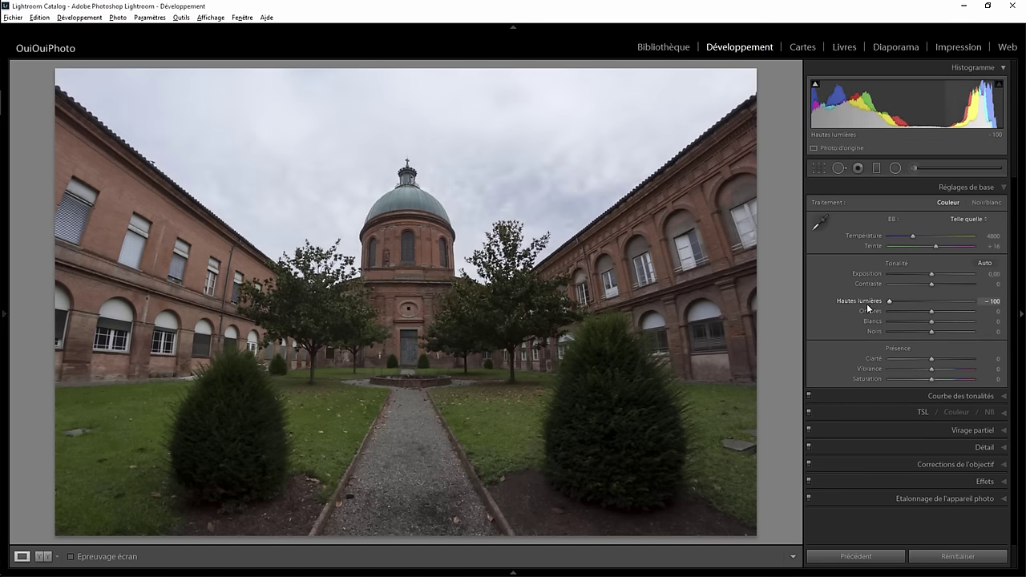
click(992, 396)
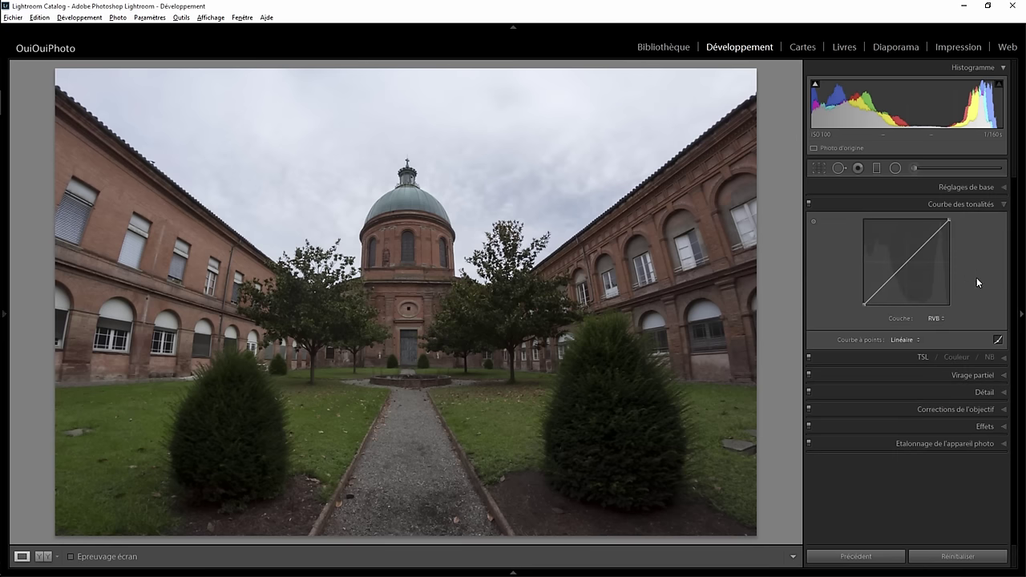
Set HSL luminance to Blue −50, Red −100 and Orange +58
click(1002, 358)
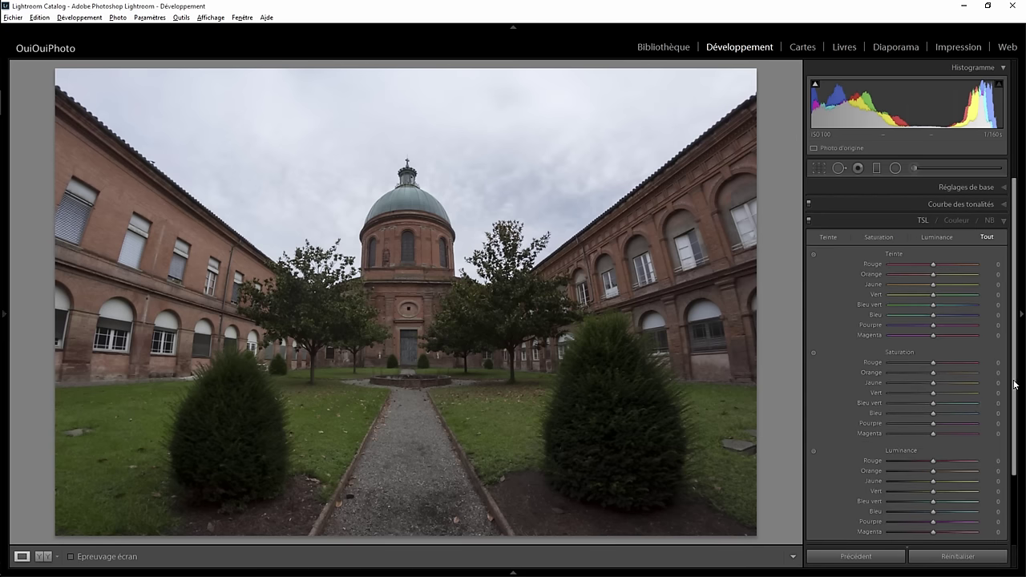
drag(1015, 386, 1015, 425)
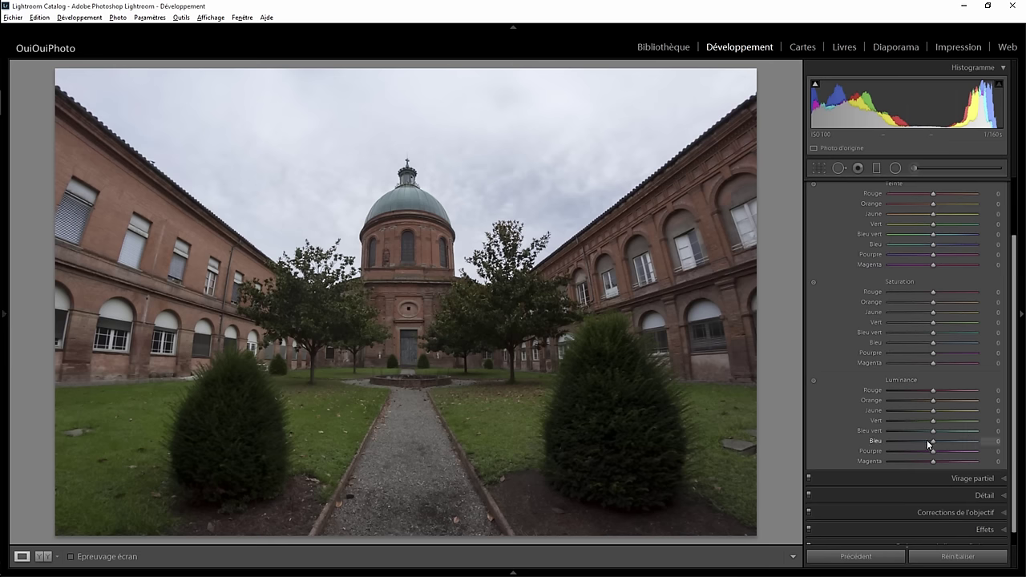
mouse_move(932, 442)
mouse_down()
mouse_move(886, 441)
mouse_move(925, 432)
mouse_move(885, 434)
mouse_move(916, 439)
mouse_move(908, 441)
mouse_up()
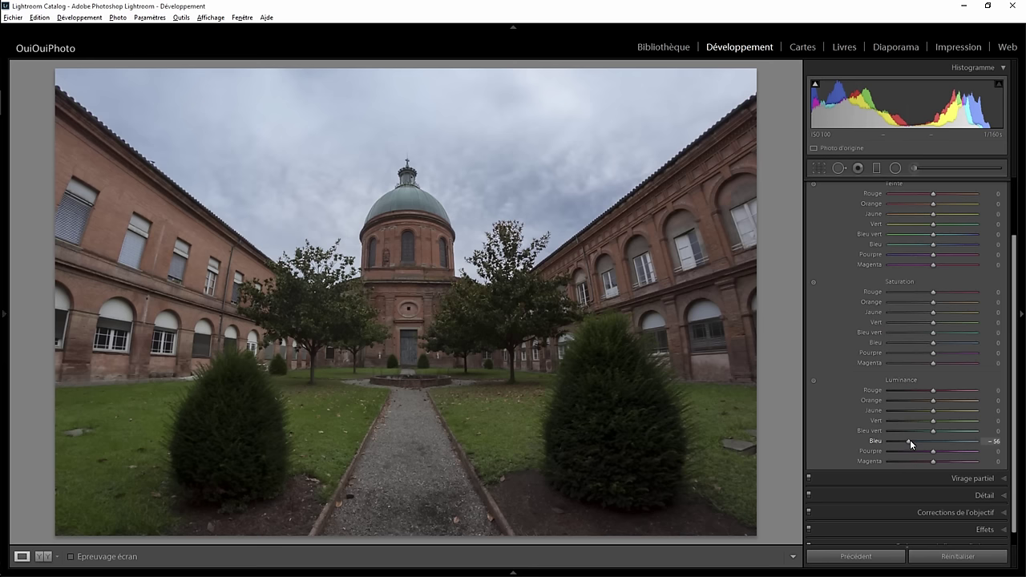
drag(910, 440, 912, 440)
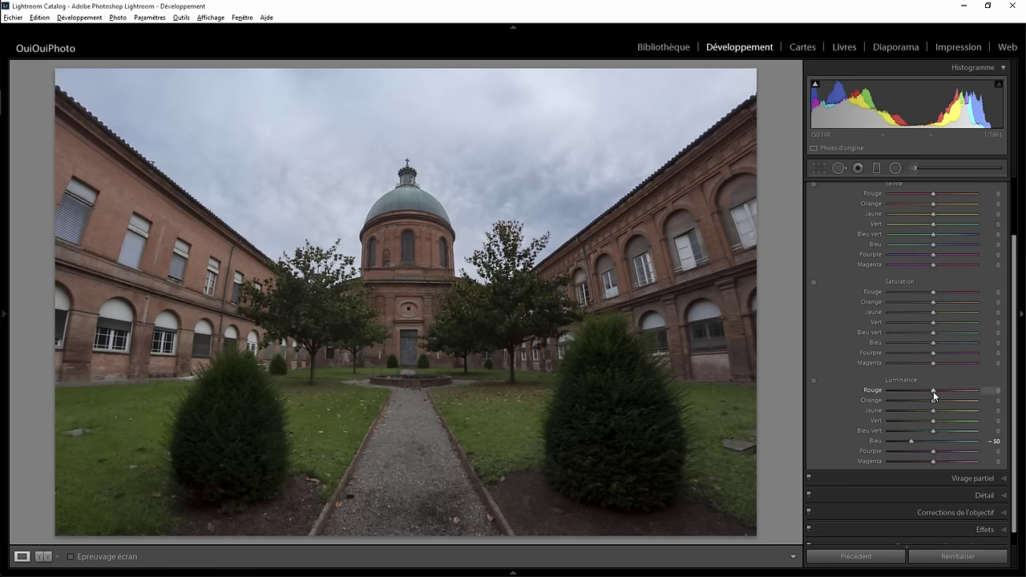
drag(933, 391, 845, 394)
drag(933, 401, 959, 402)
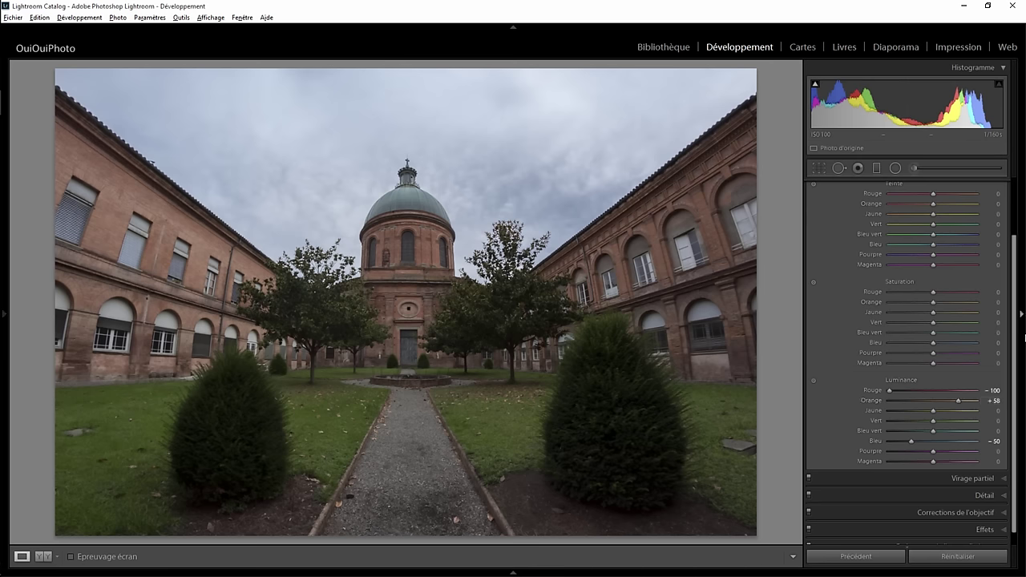
drag(1016, 340, 1017, 284)
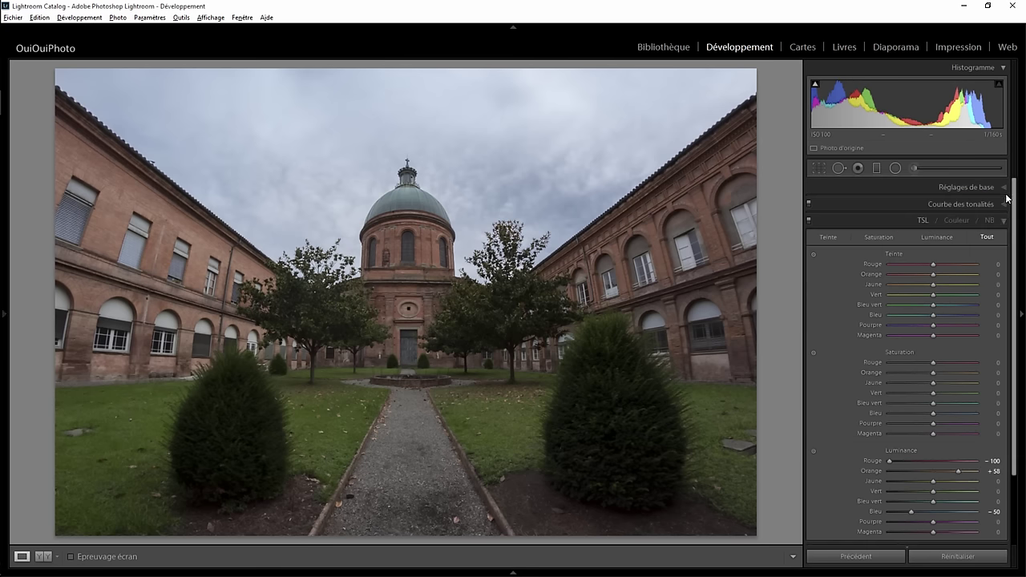
Set the global Clarity slider to +39 in basic settings
click(1004, 190)
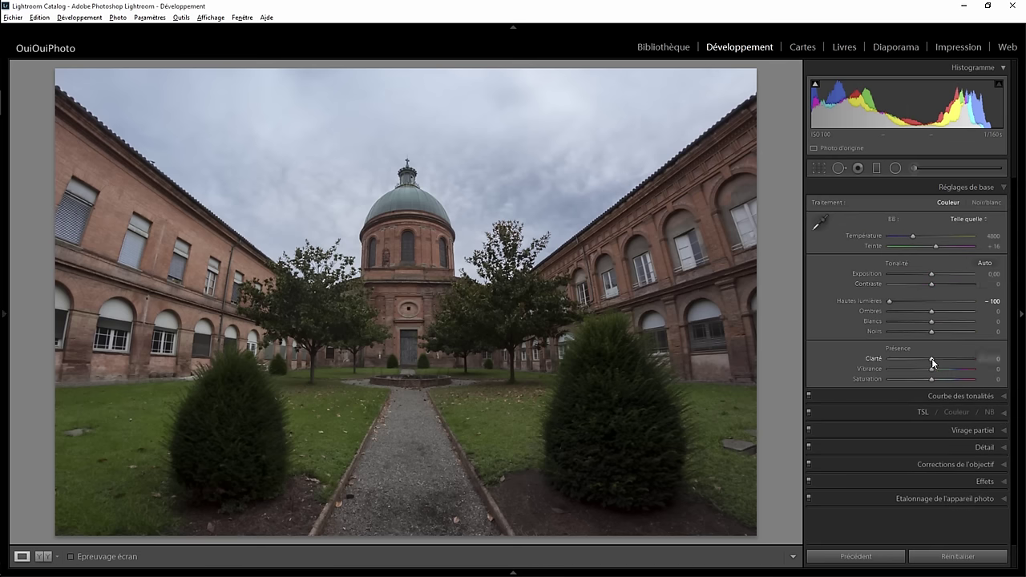
drag(934, 358, 994, 363)
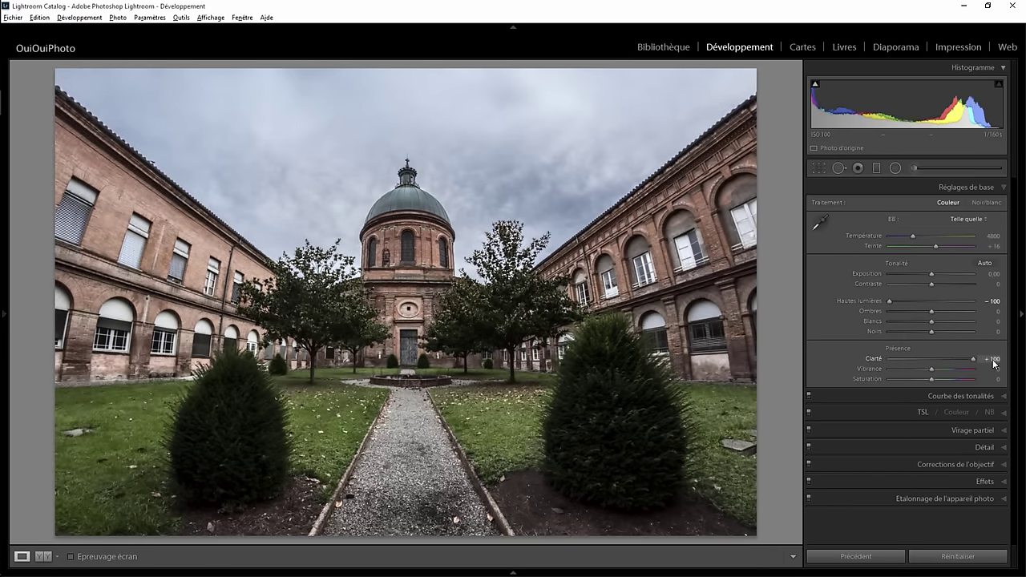
drag(969, 363, 950, 365)
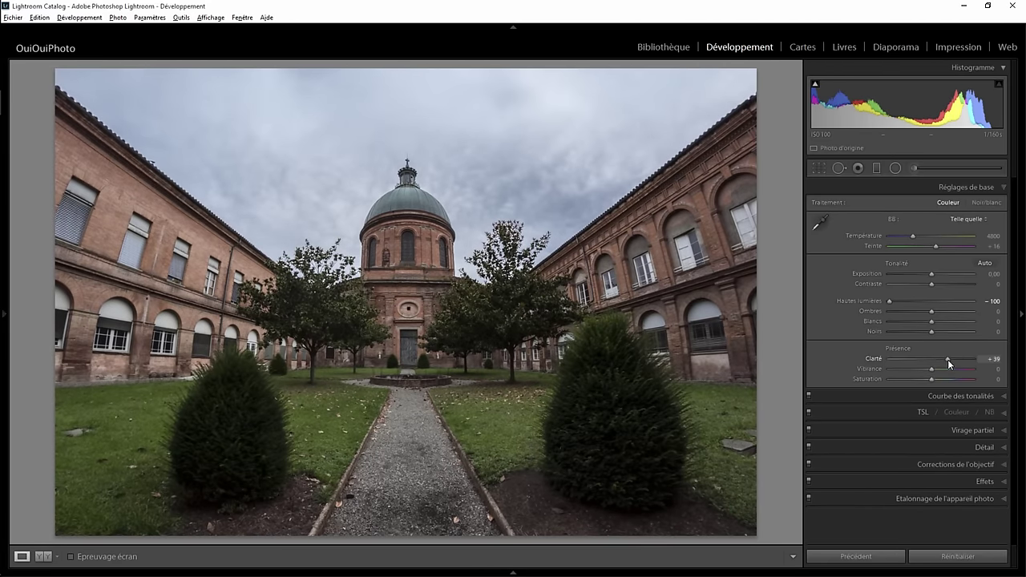
drag(947, 359, 946, 359)
Draw a radial filter ellipse positioned around the right bush
click(895, 168)
drag(599, 391, 690, 504)
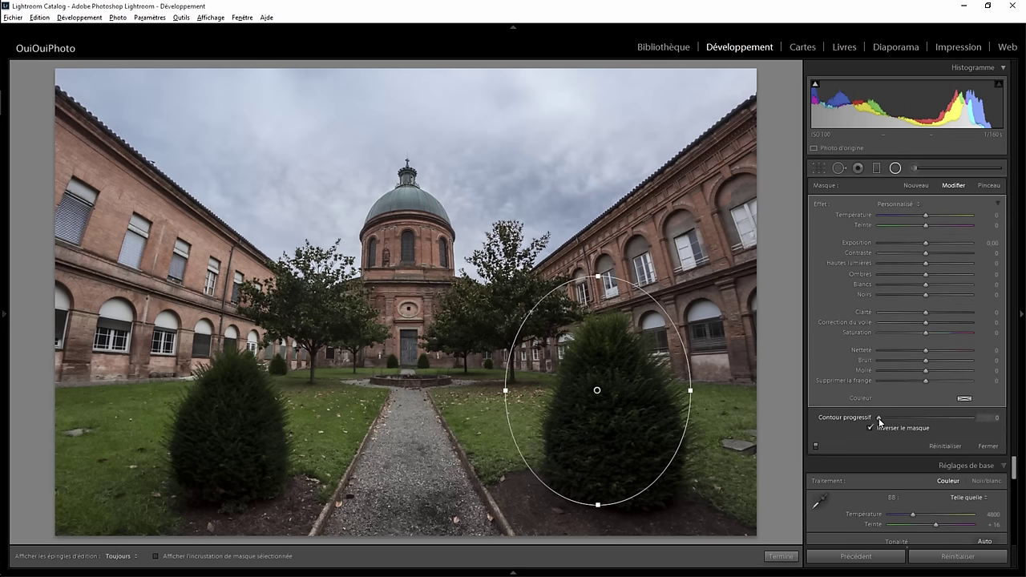
drag(597, 391, 612, 412)
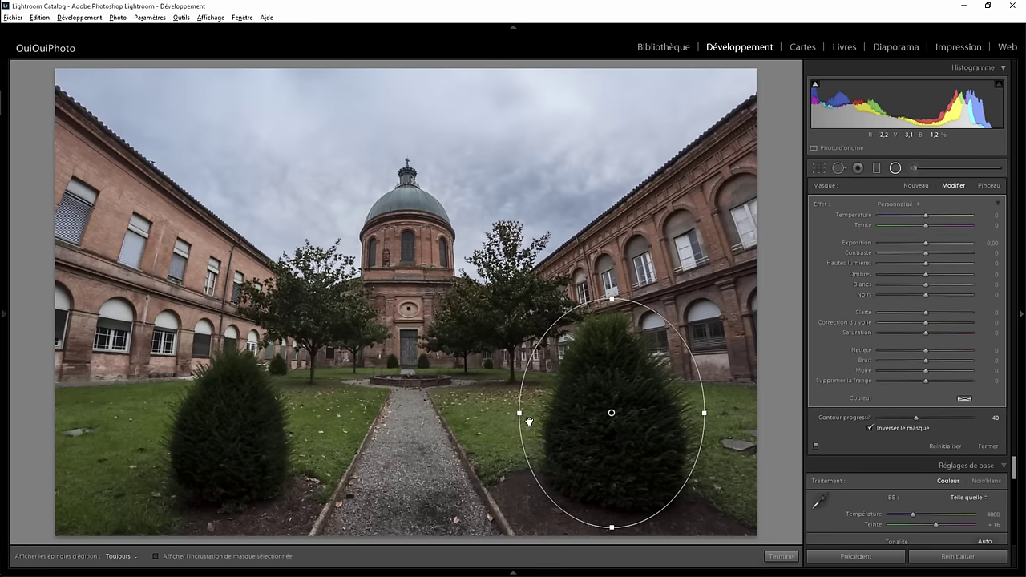
drag(519, 412, 498, 412)
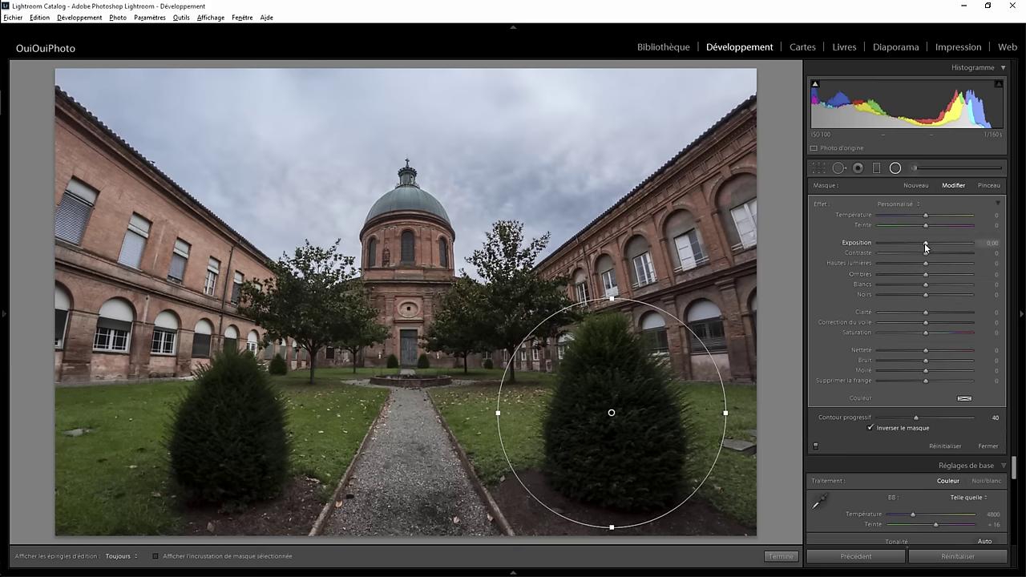
Give the filter Shadows 49, exposure reset to zero, and narrow it into a tall ellipse
drag(927, 243, 962, 243)
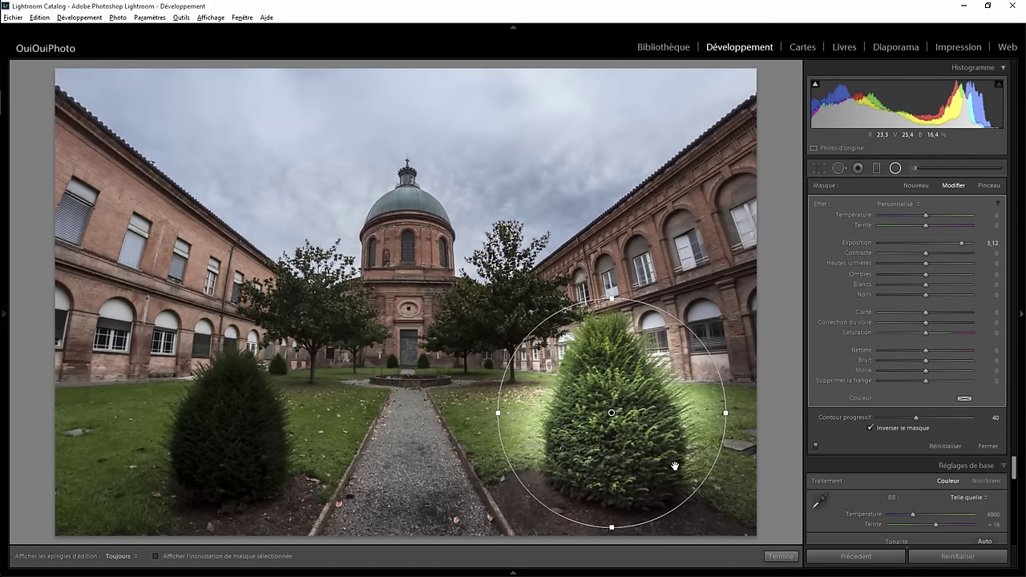
double_click(960, 243)
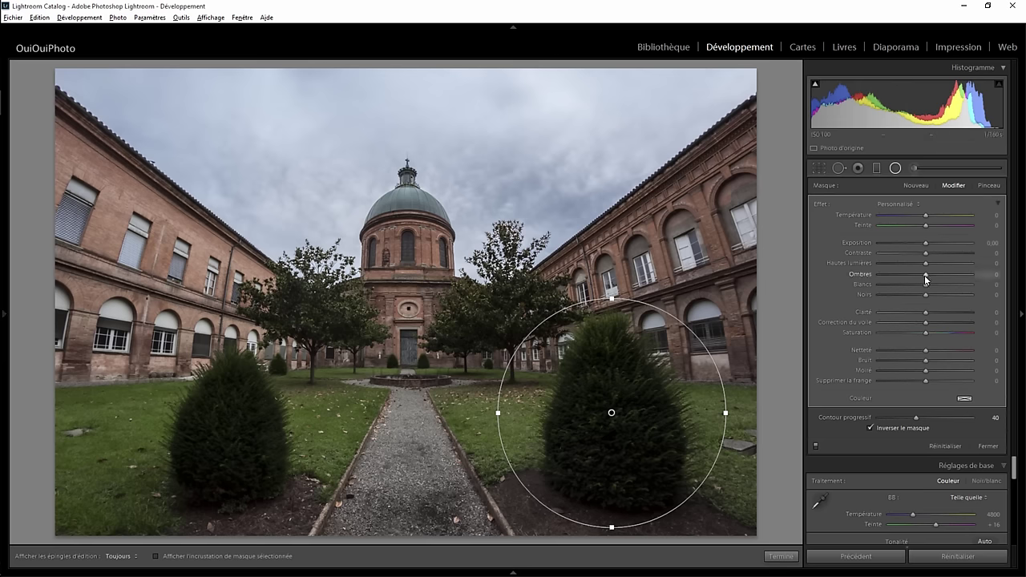
drag(941, 277, 949, 275)
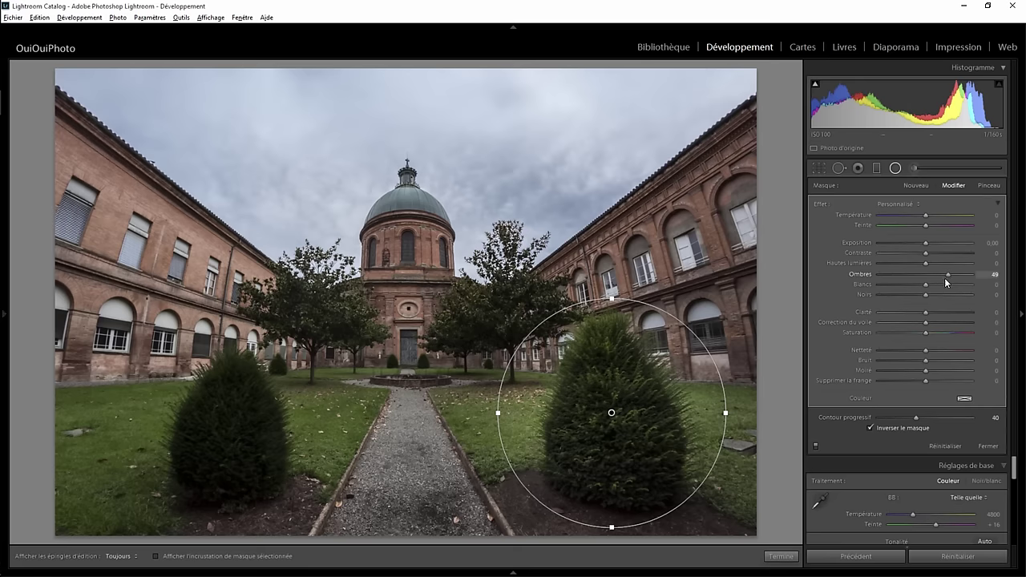
drag(500, 414, 526, 413)
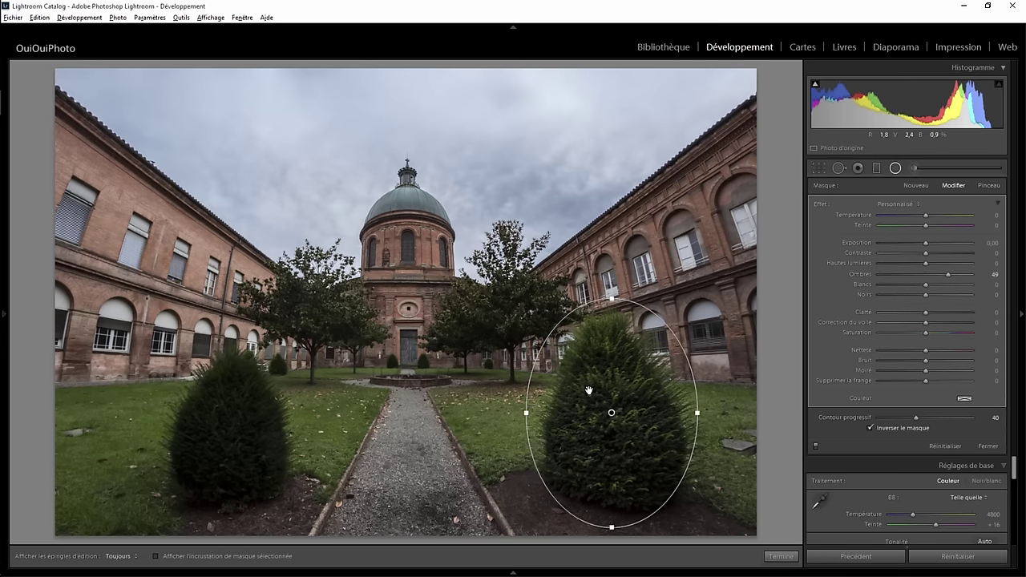
Duplicate the Shadows 49 filter onto the left bush, reshaped as a tall ellipse
right_click(614, 415)
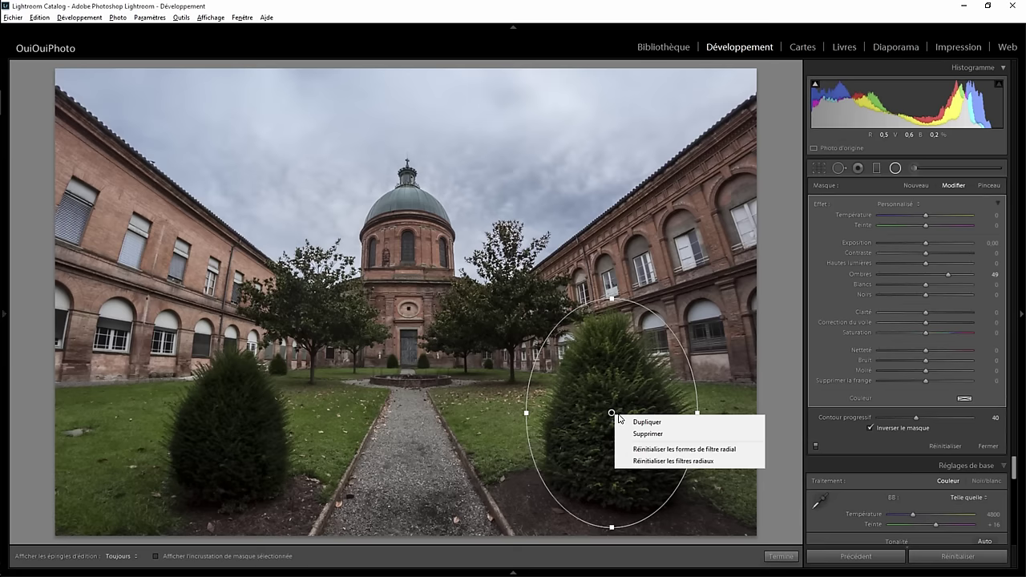
click(647, 421)
drag(612, 413, 233, 420)
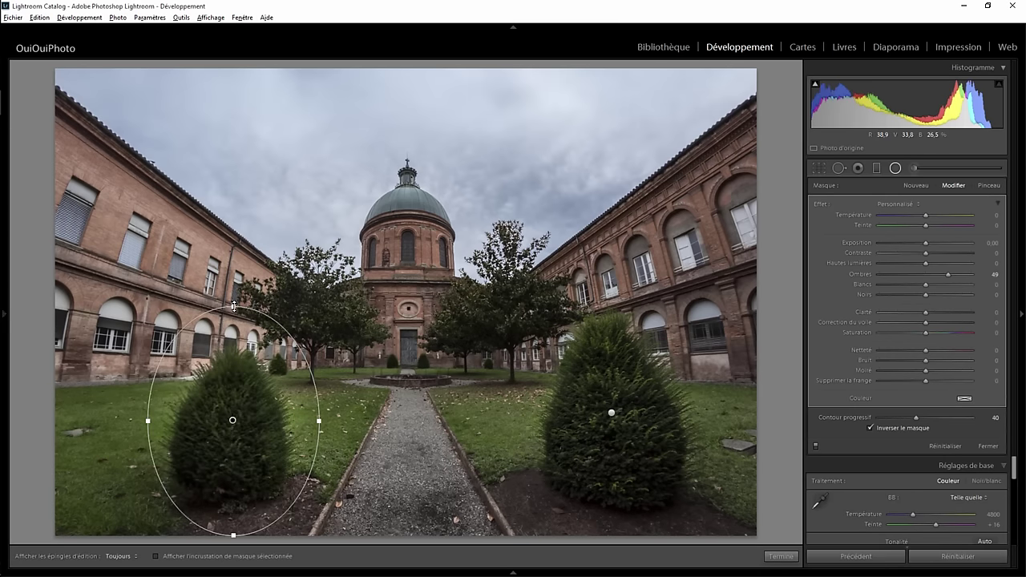
drag(233, 306, 234, 337)
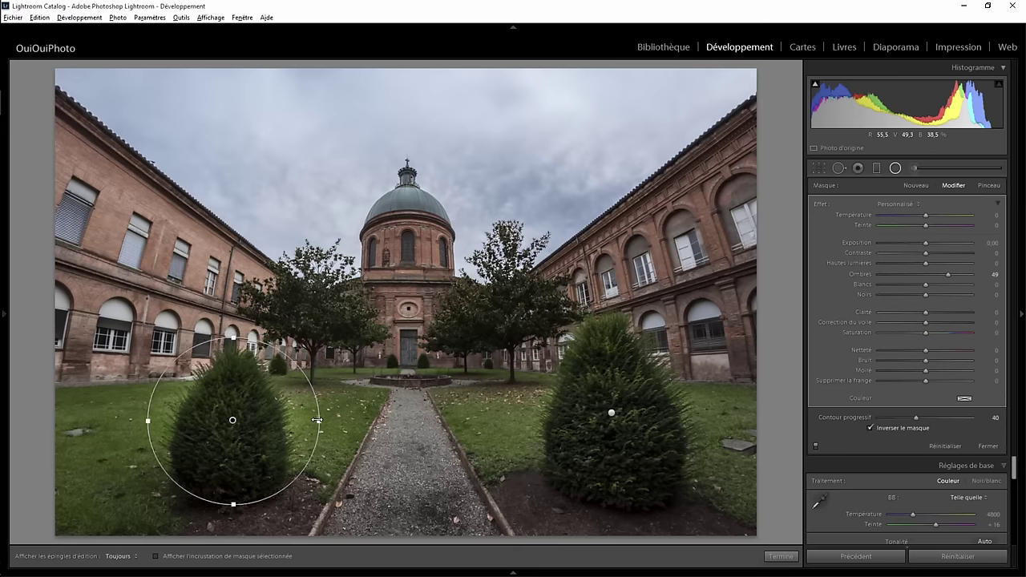
drag(317, 420, 238, 436)
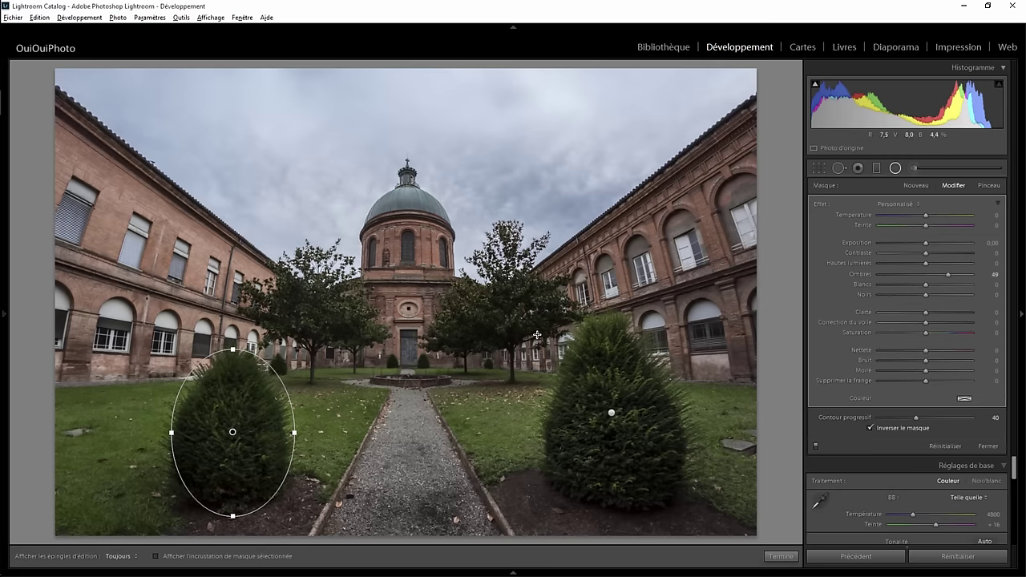
right_click(234, 433)
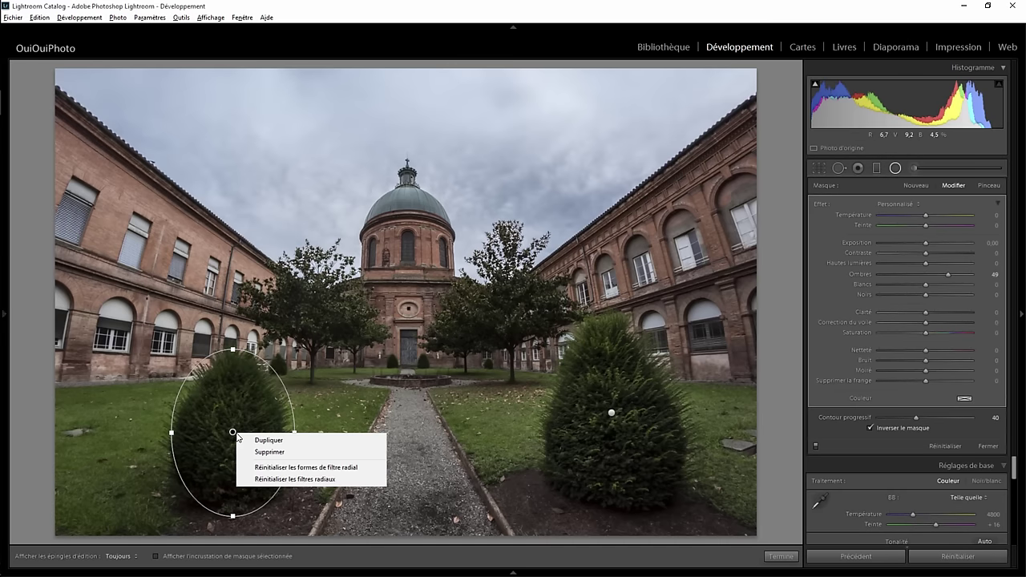
click(258, 439)
Fit the filter copy over the central tree, stretched tall toward the dome
mouse_move(243, 432)
mouse_down()
mouse_move(495, 308)
mouse_move(569, 307)
mouse_up()
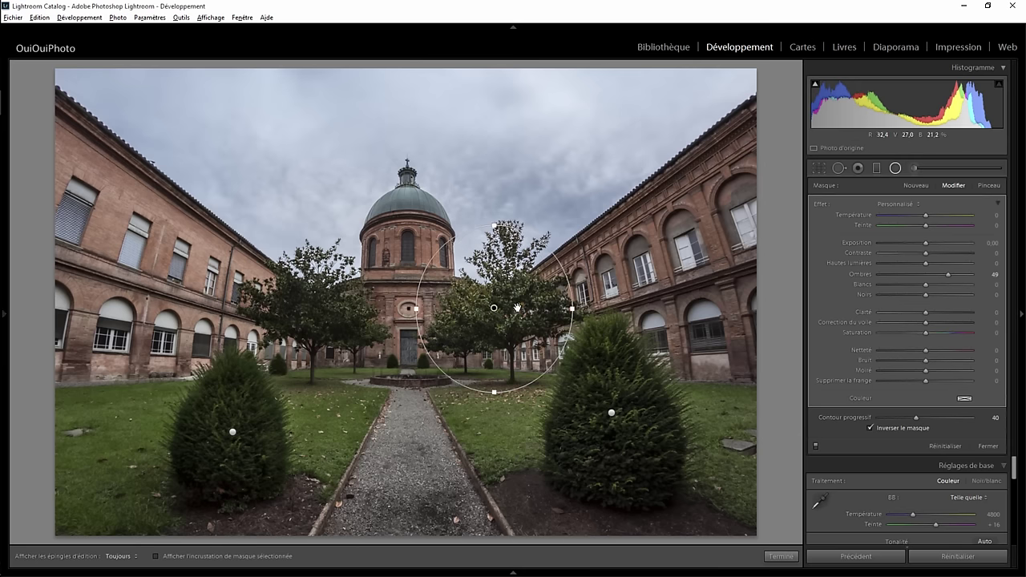
drag(493, 310, 503, 309)
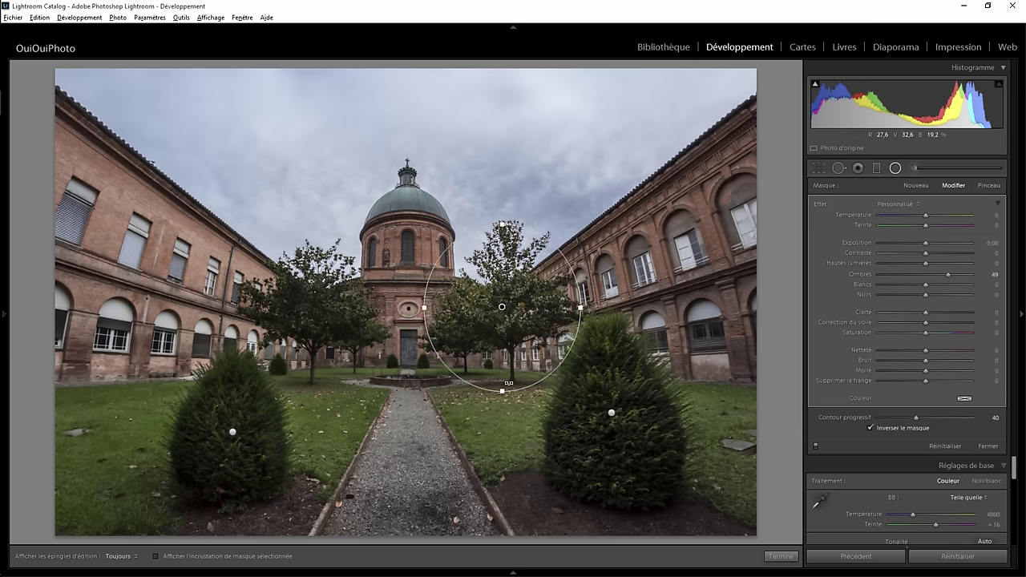
drag(504, 391, 503, 369)
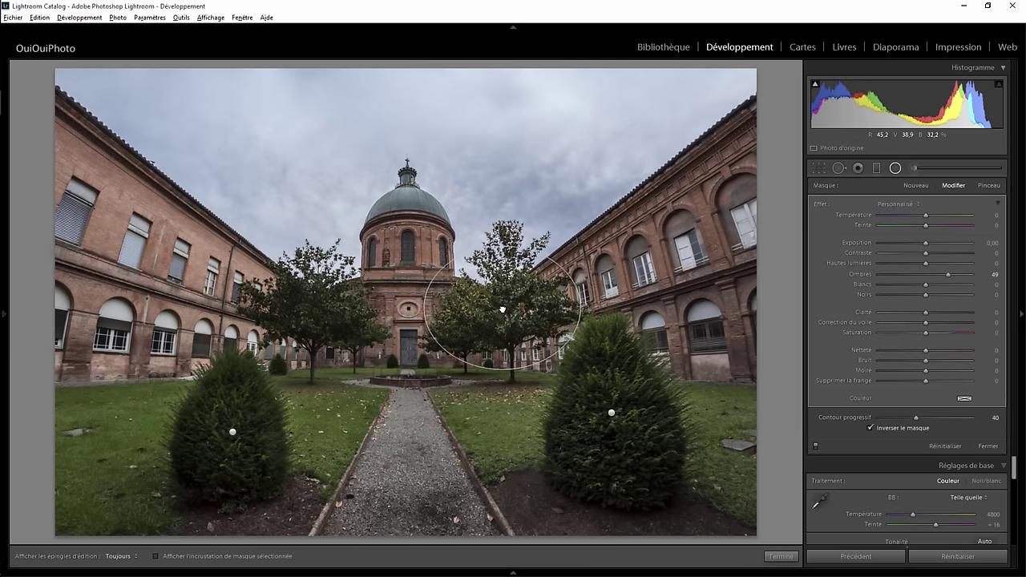
drag(507, 333, 506, 327)
drag(504, 231, 503, 205)
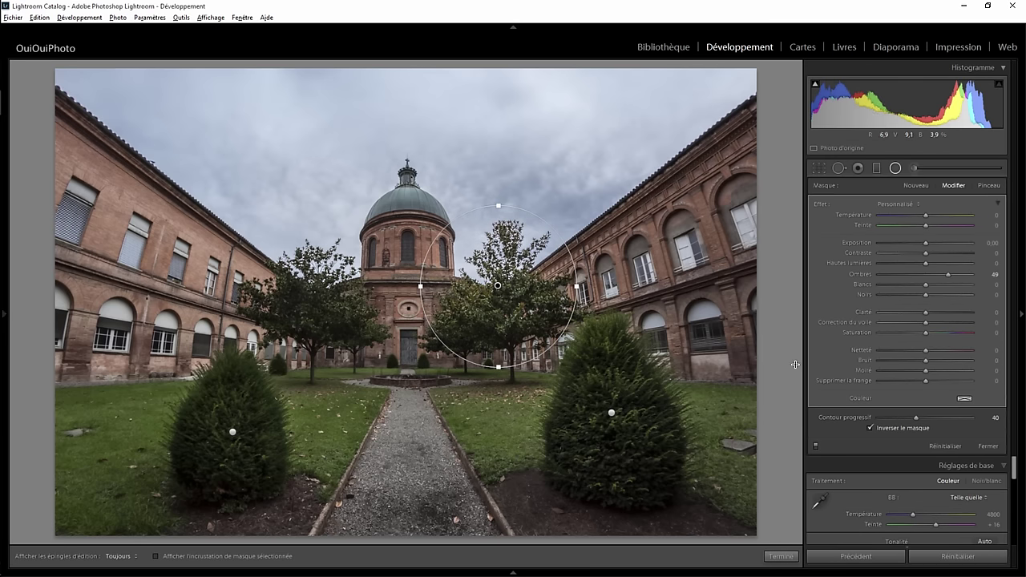
Set the central tree filter's Clarity to −36
drag(926, 312, 868, 320)
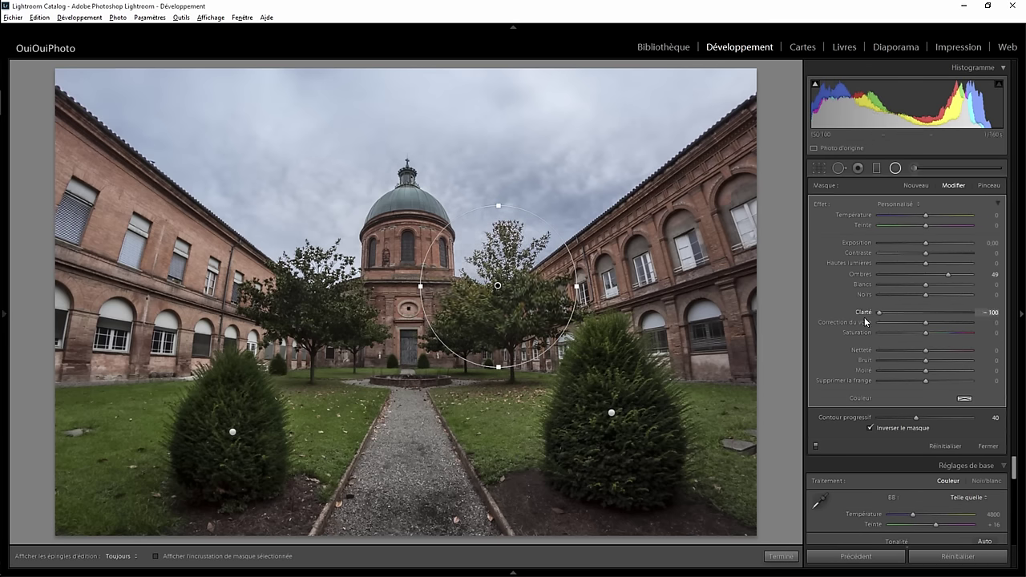
drag(879, 321, 972, 318)
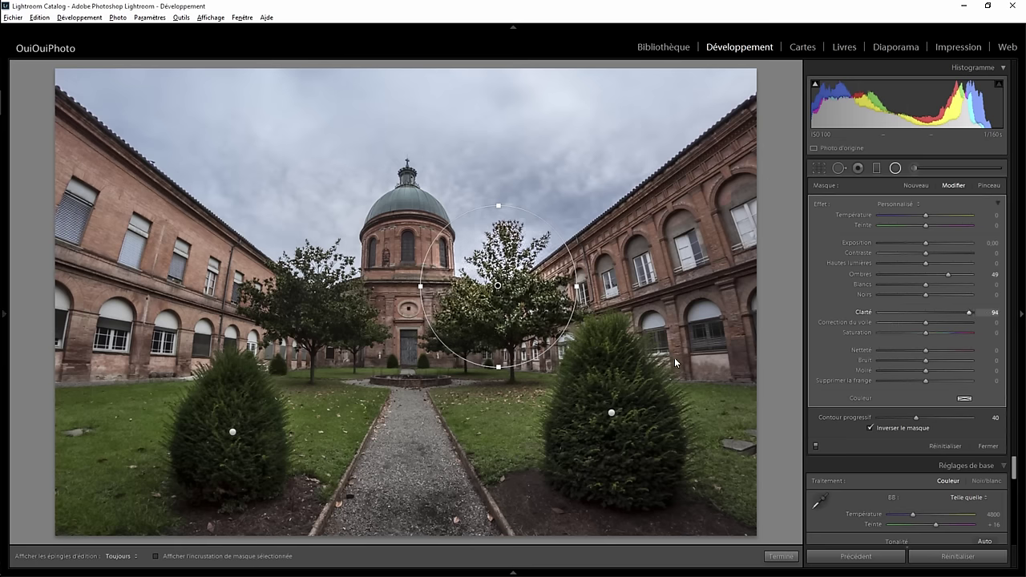
drag(968, 317, 902, 314)
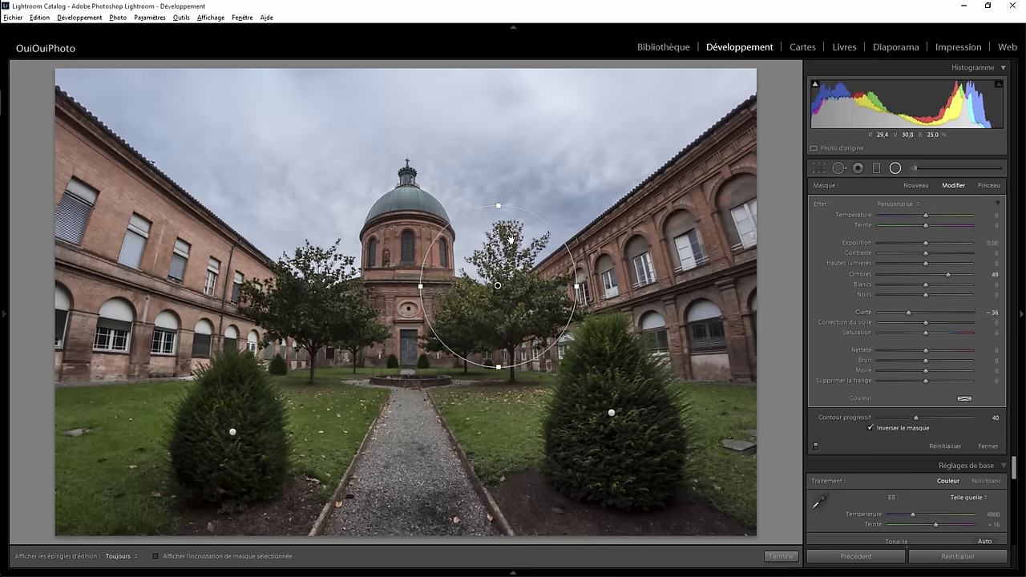
Duplicate the tree filter onto the left tree, shorten it, and finish filter editing
right_click(498, 286)
click(521, 295)
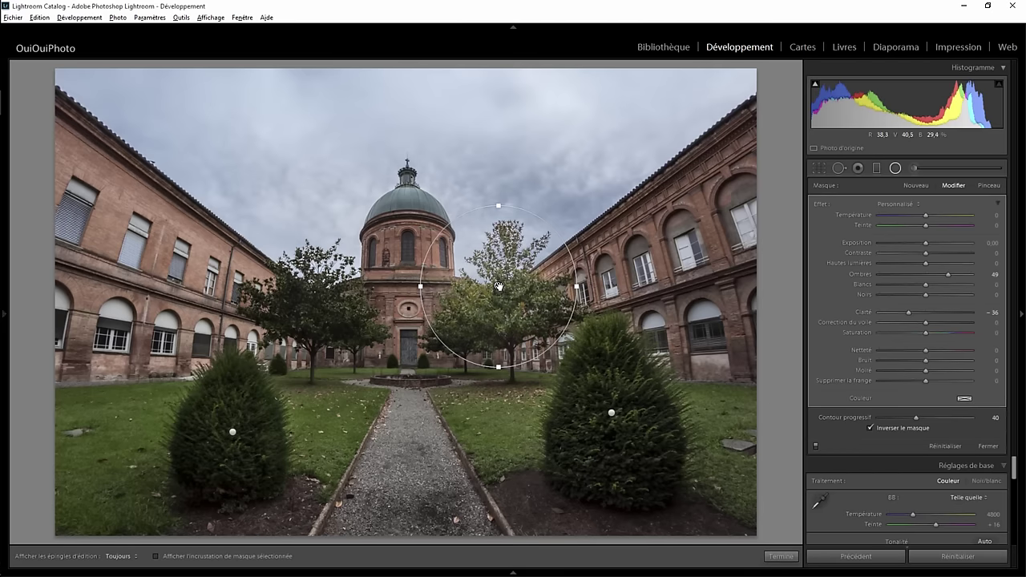
drag(498, 286, 314, 307)
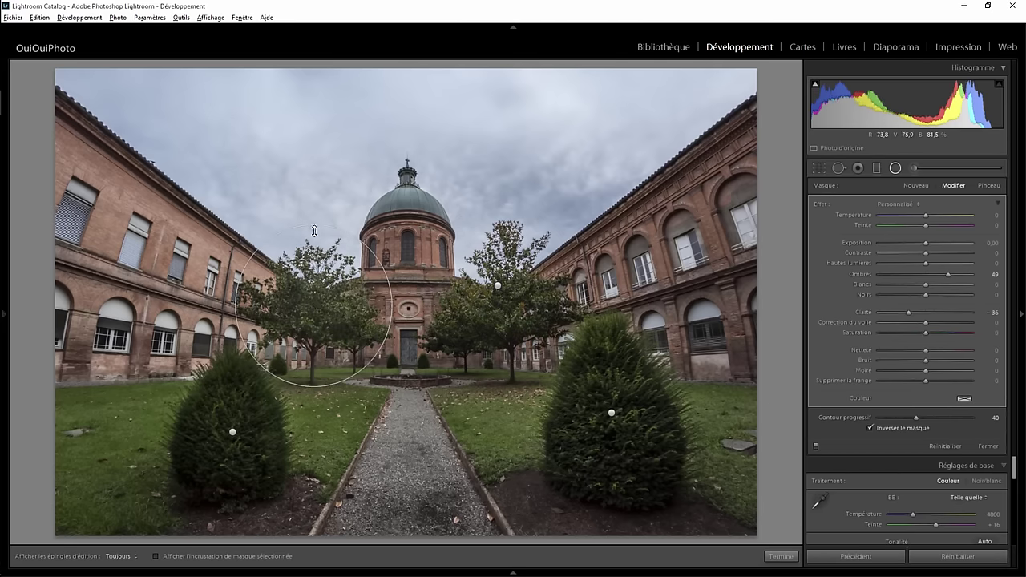
drag(315, 229, 313, 245)
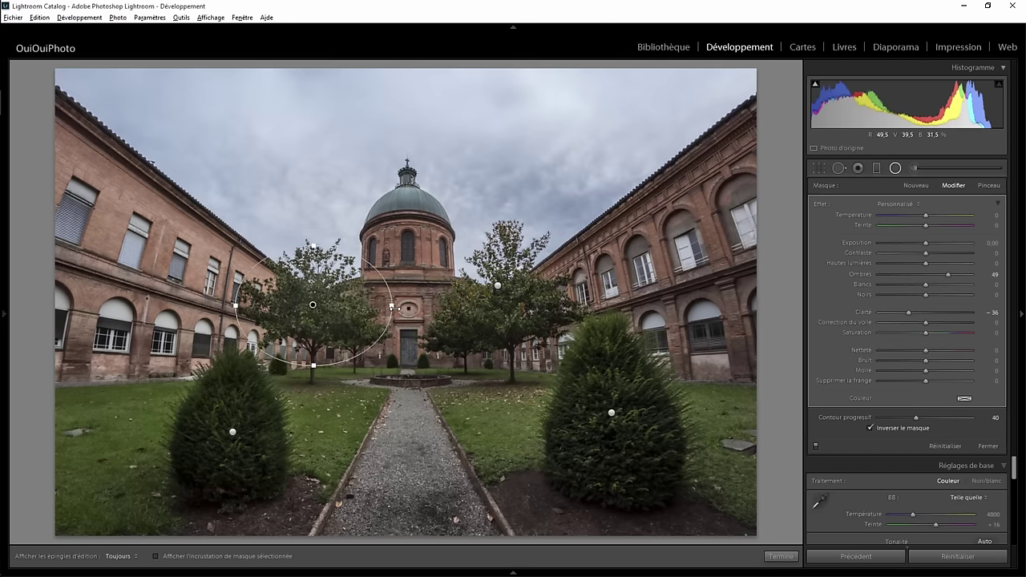
drag(315, 305, 316, 308)
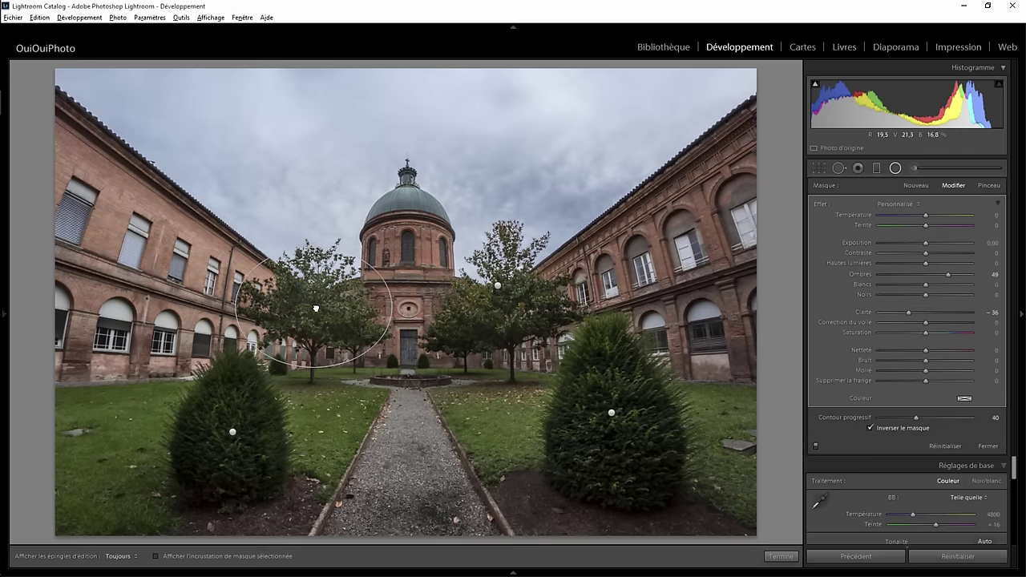
click(781, 557)
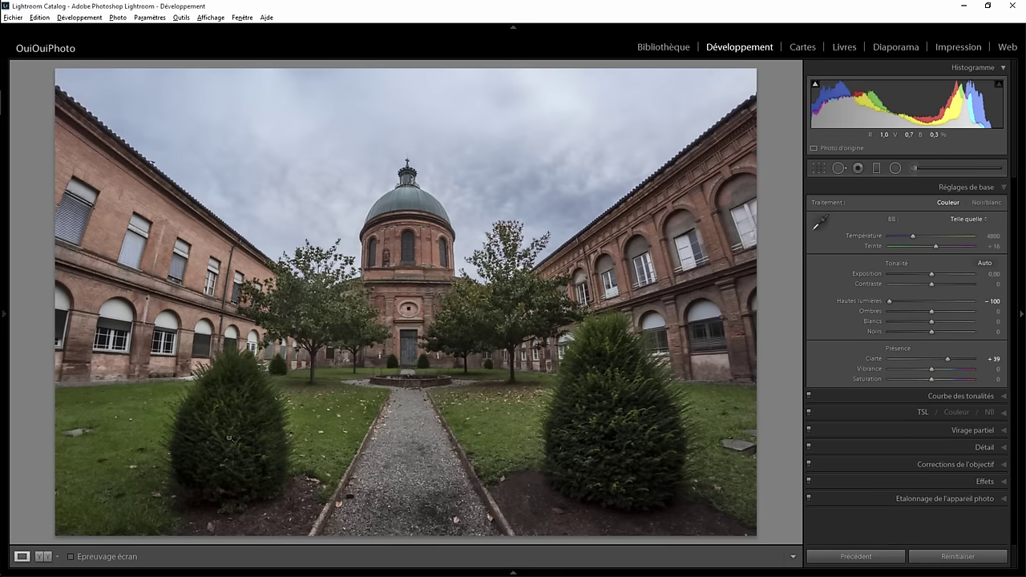
Move the left bush filter lower and stretch it taller to cover the bush
click(898, 168)
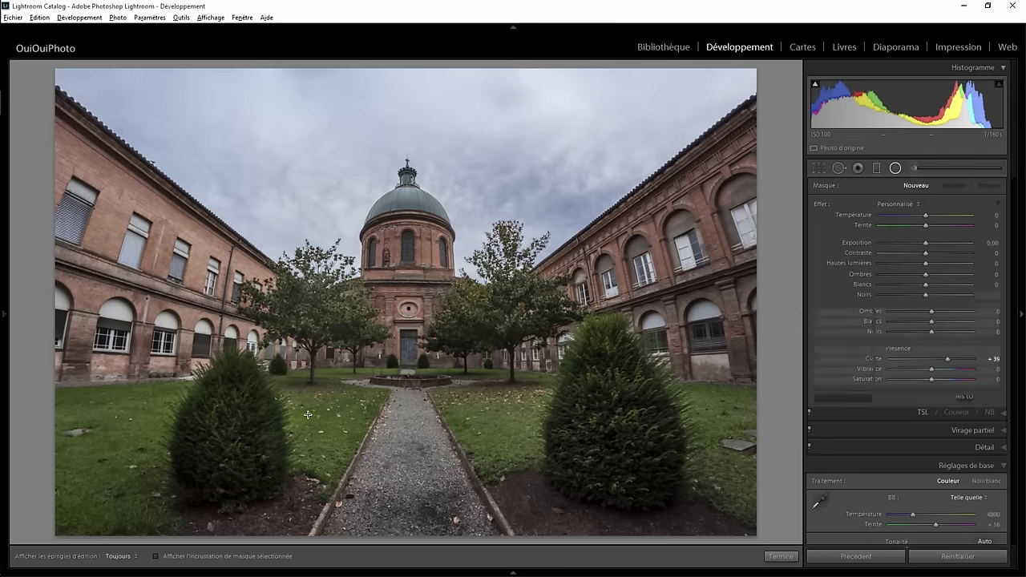
click(232, 432)
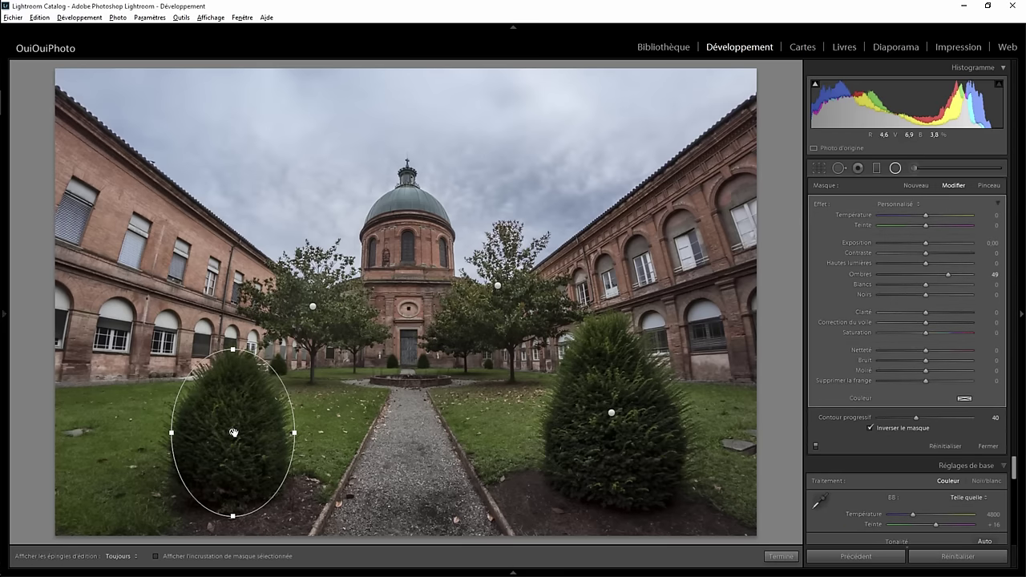
drag(233, 432, 229, 449)
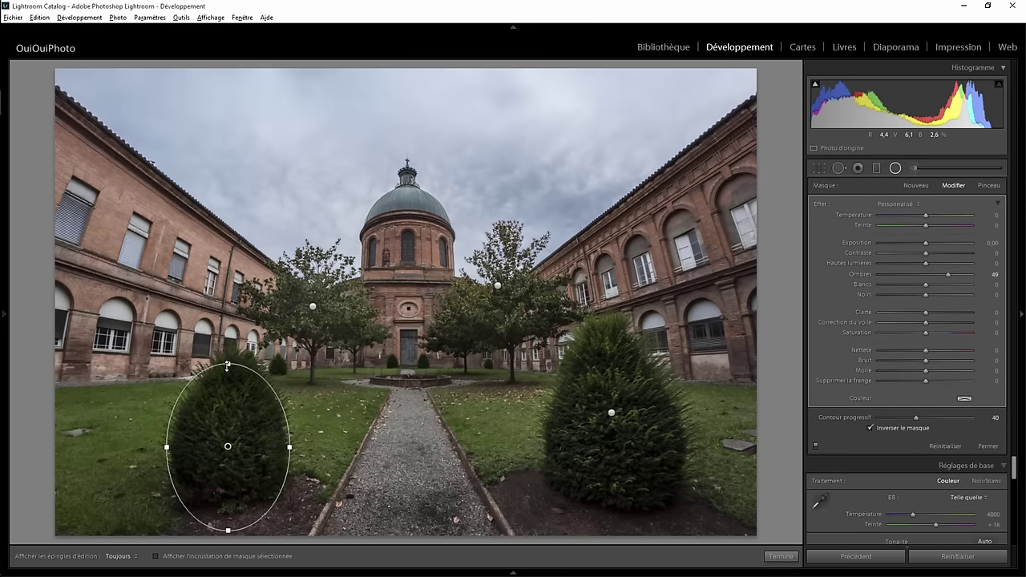
drag(228, 365, 227, 359)
drag(229, 443, 229, 439)
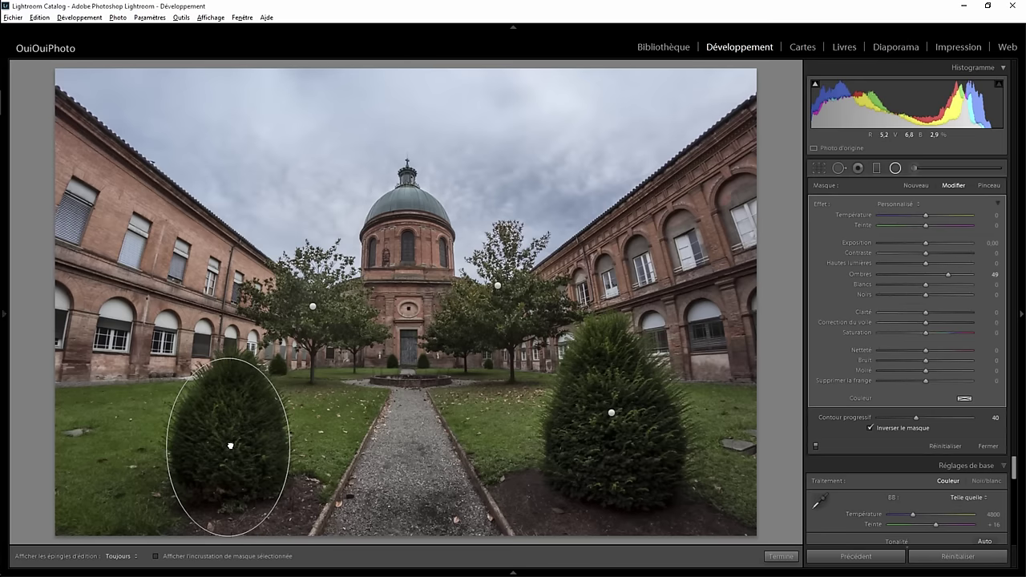
click(782, 557)
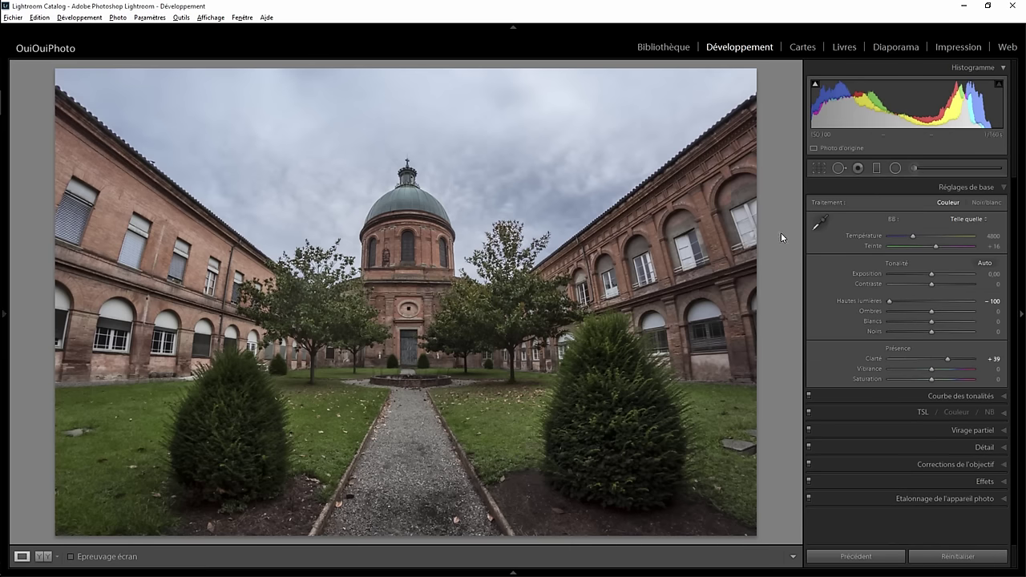
Draw a new radial filter over the upper-left sky, enlarged, rotated and shifted toward the dome
click(895, 168)
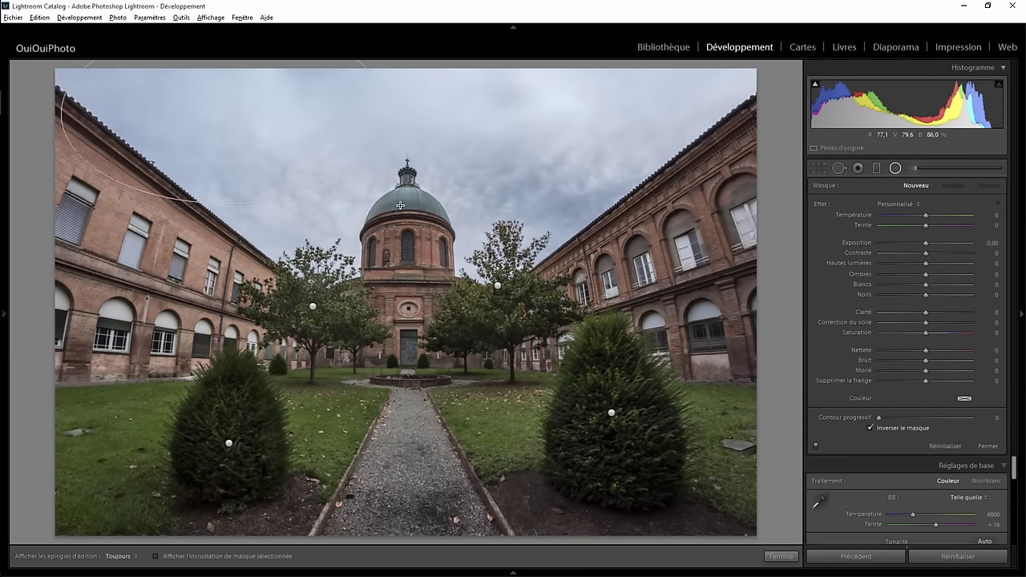
drag(224, 113, 52, 201)
drag(225, 203, 226, 213)
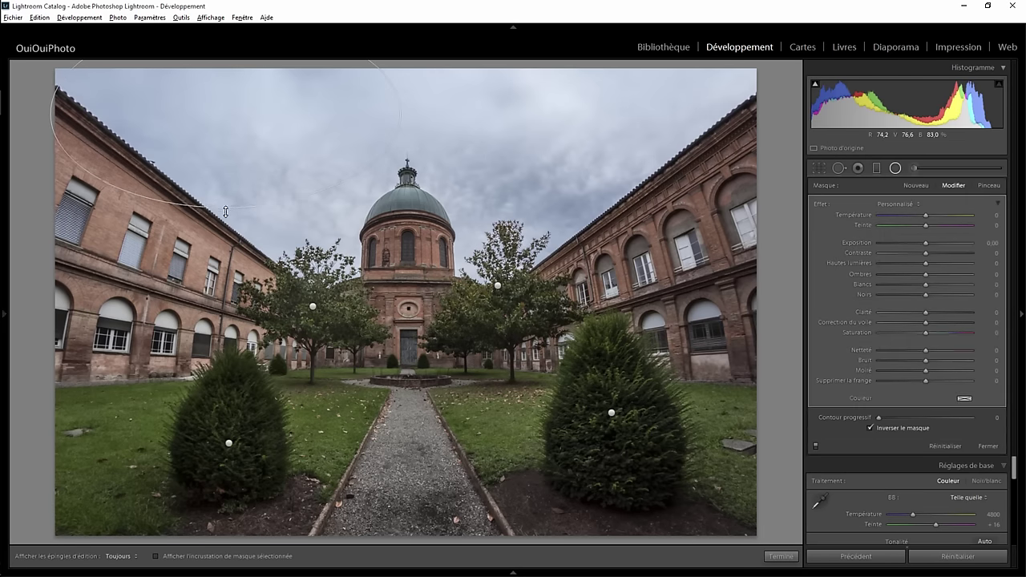
drag(386, 93, 381, 125)
drag(233, 120, 269, 133)
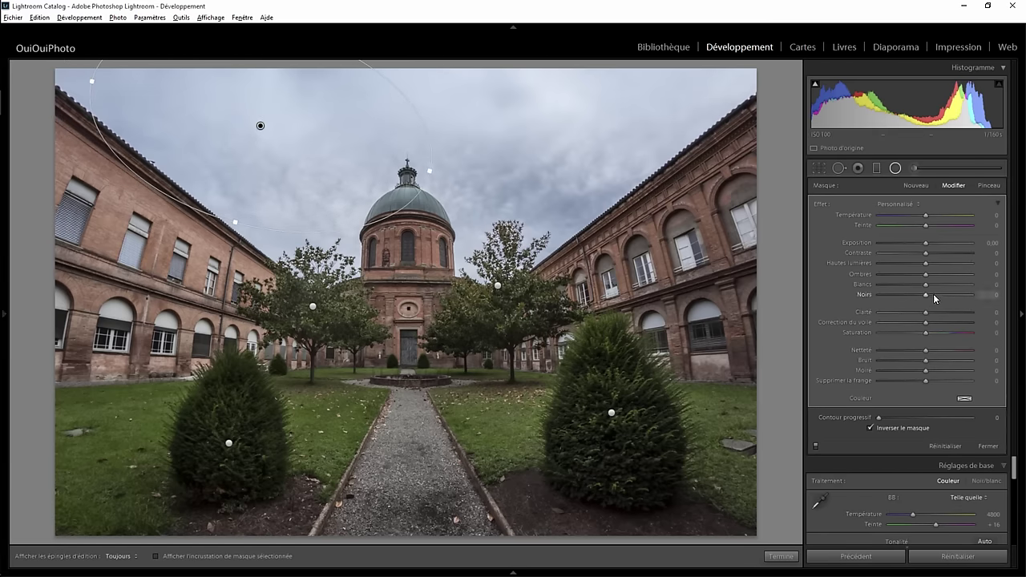
Give the sky filter Clarity 100, feather 35 and Contrast 91
mouse_move(926, 316)
mouse_down()
mouse_move(992, 313)
mouse_move(851, 318)
mouse_move(1001, 307)
mouse_up()
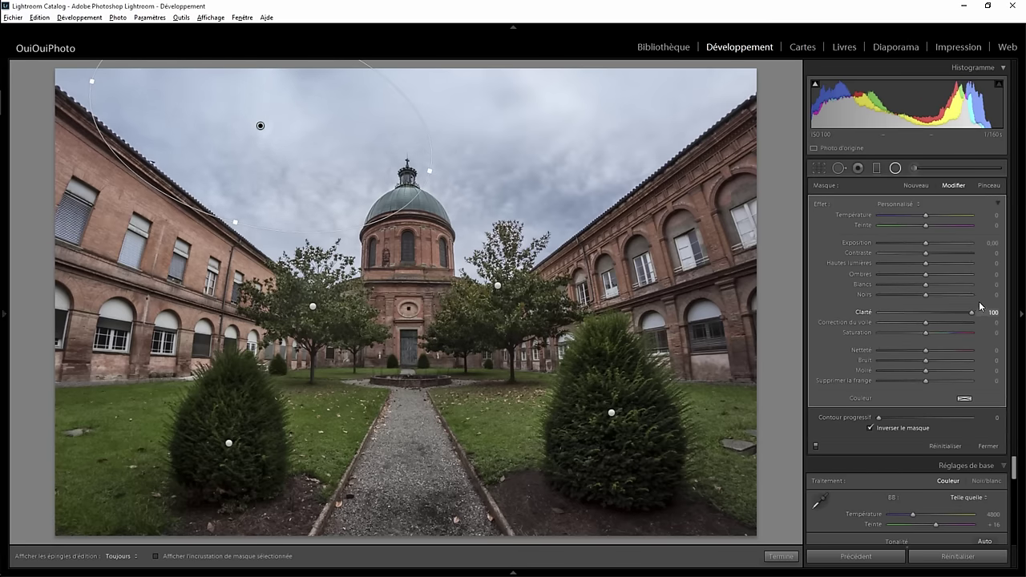
mouse_move(927, 311)
mouse_down()
mouse_move(852, 321)
mouse_move(994, 313)
mouse_up()
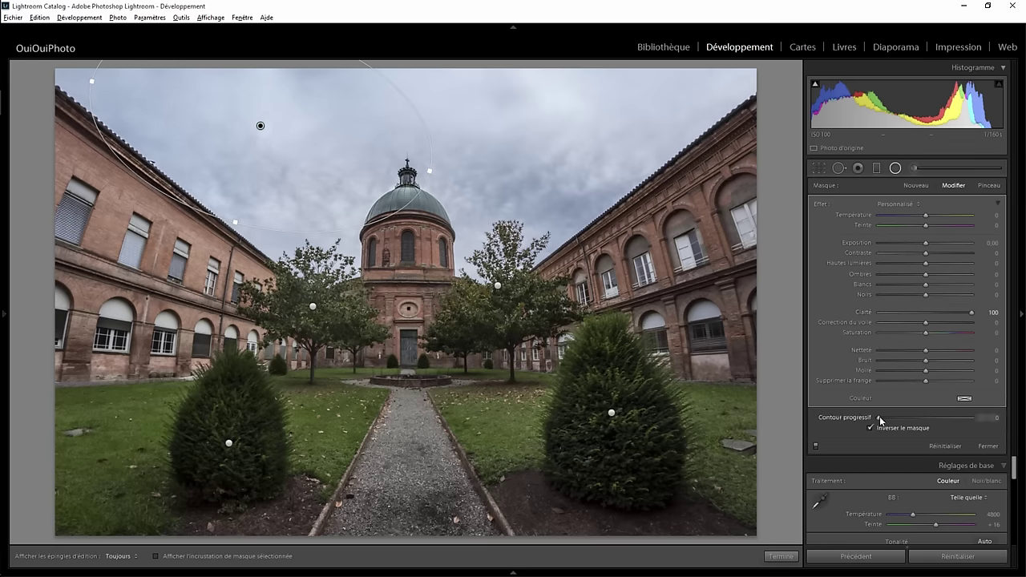
drag(878, 419, 904, 420)
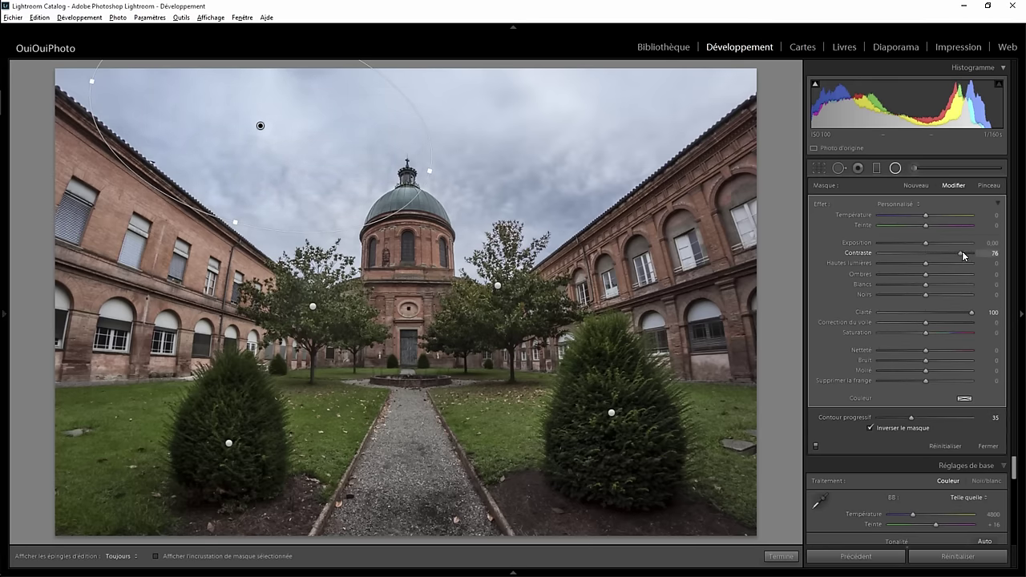
drag(962, 253, 964, 254)
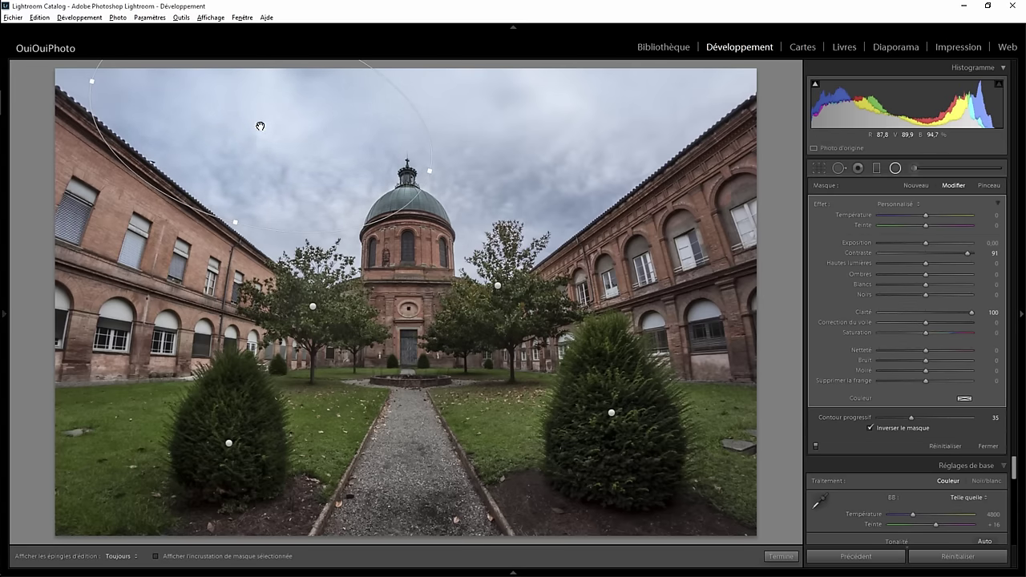
Duplicate the sky radial filter, reshape it over the right-hand sky beside the dome, and set Contrast 56
right_click(261, 126)
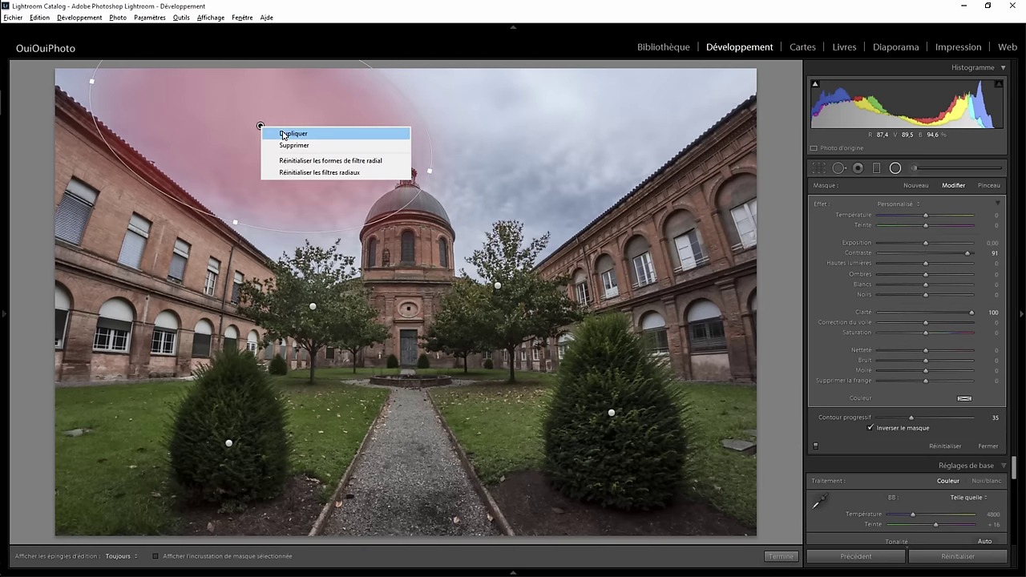
click(274, 133)
drag(260, 126, 527, 163)
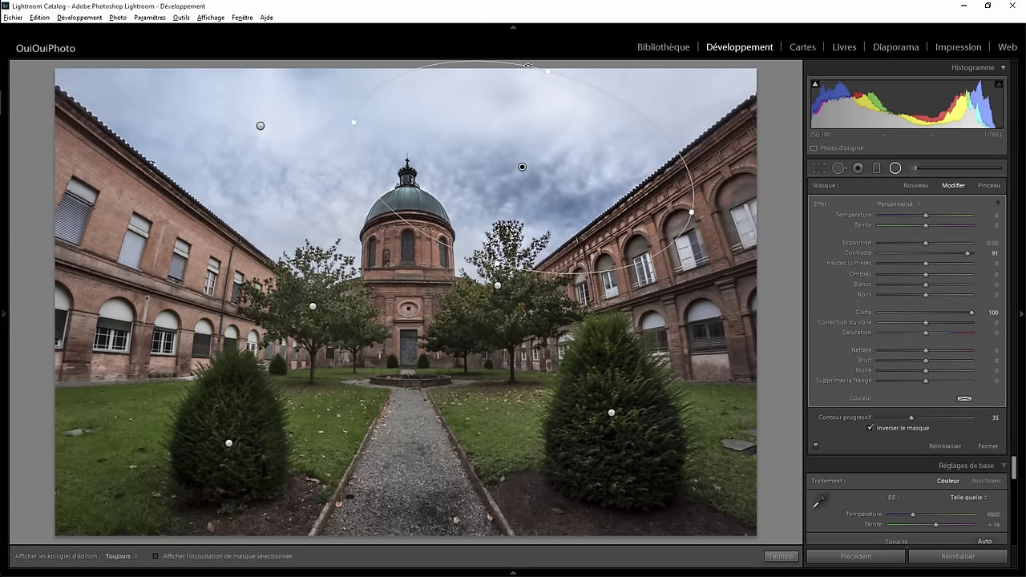
mouse_move(602, 85)
mouse_down()
mouse_move(641, 185)
mouse_move(555, 210)
mouse_up()
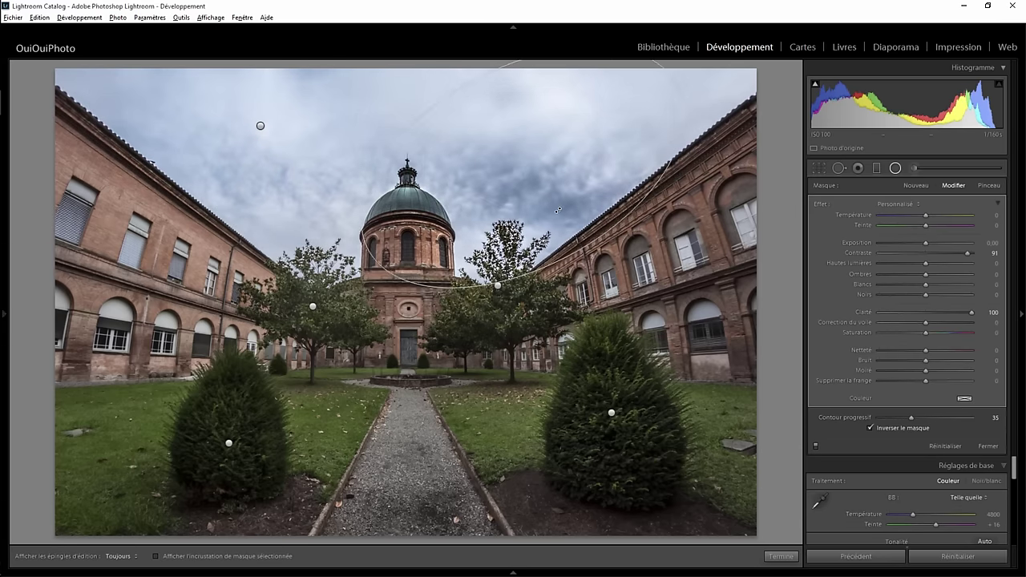
drag(522, 168, 572, 152)
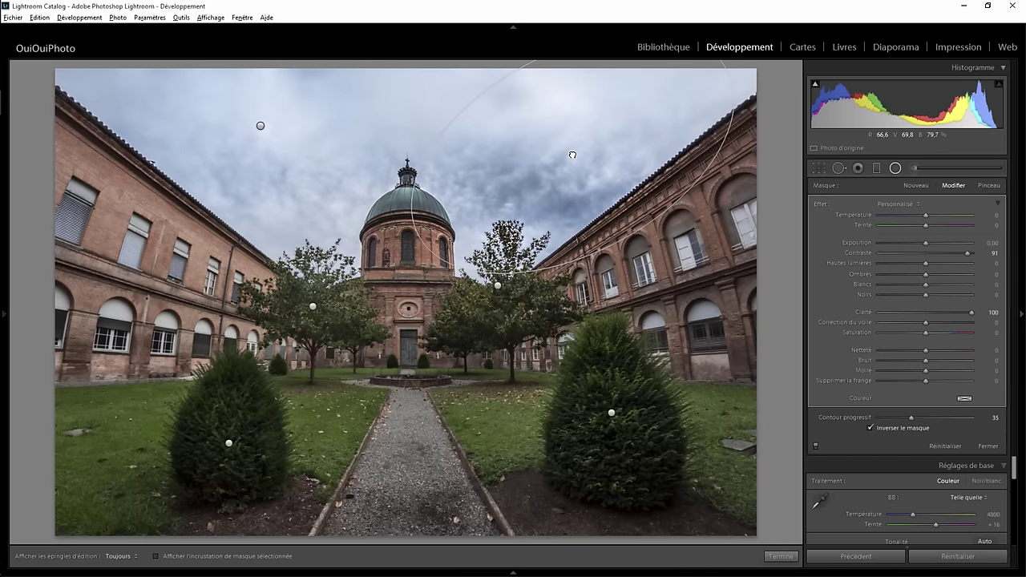
drag(526, 66, 535, 81)
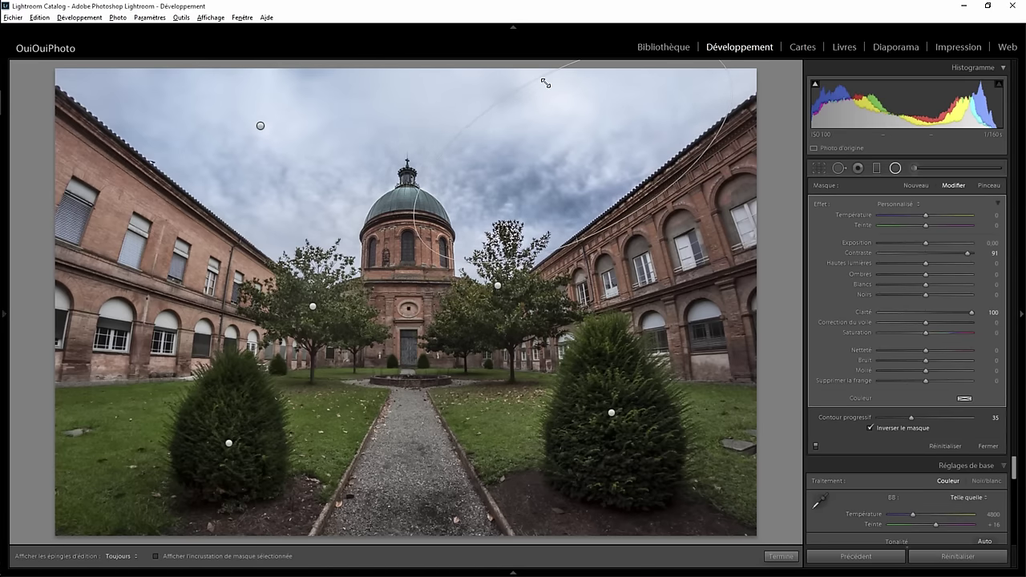
drag(426, 162, 569, 138)
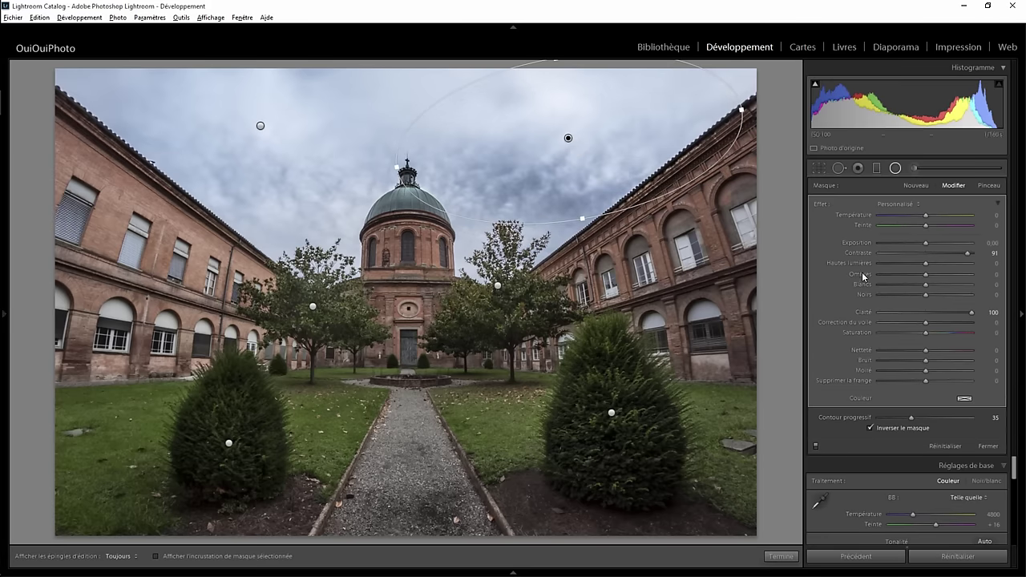
drag(968, 257, 956, 257)
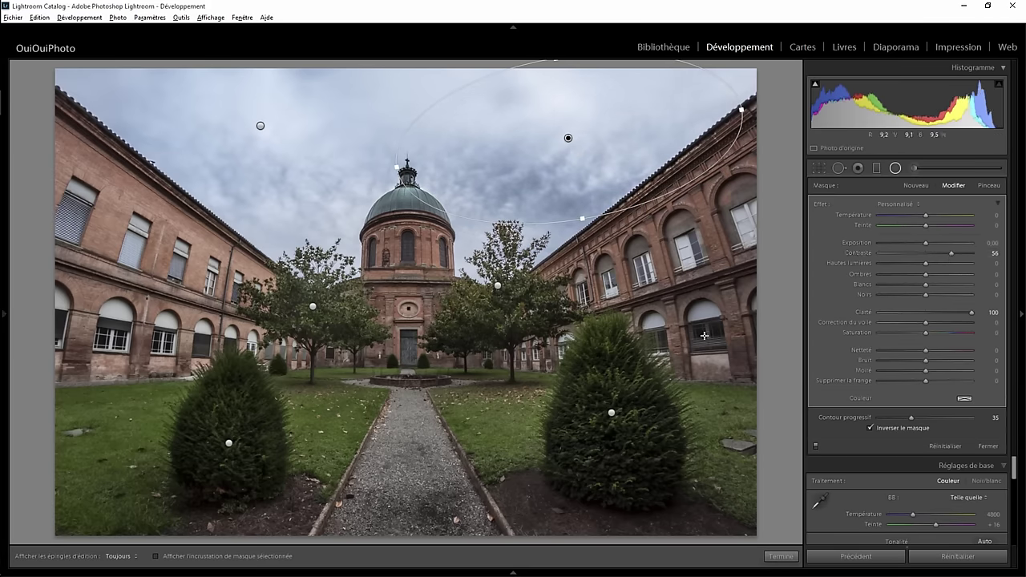
click(790, 559)
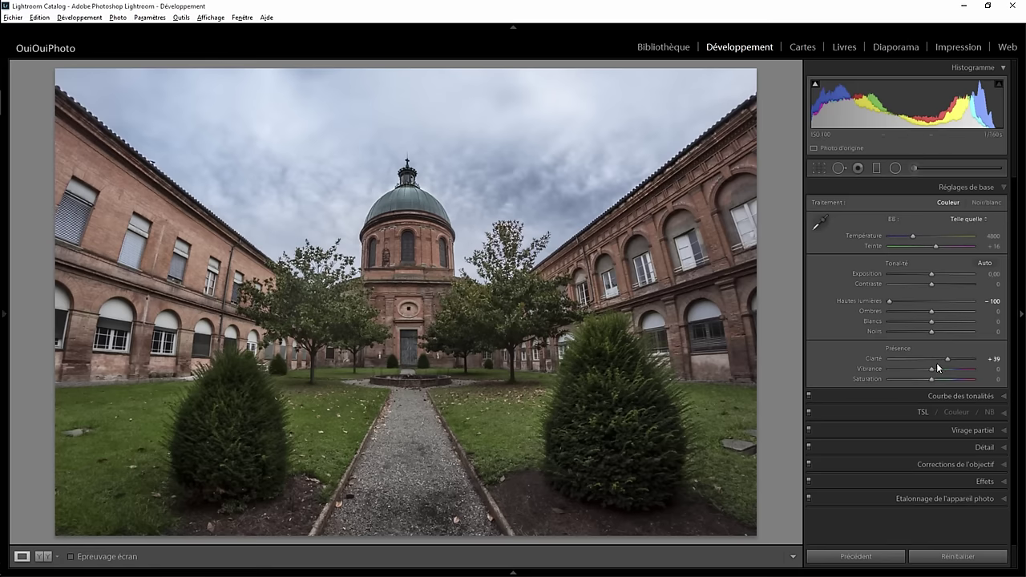
Raise Vibrance to about +49, set HSL Orange luminance to +100 and Blue saturation to −25
drag(932, 369, 950, 368)
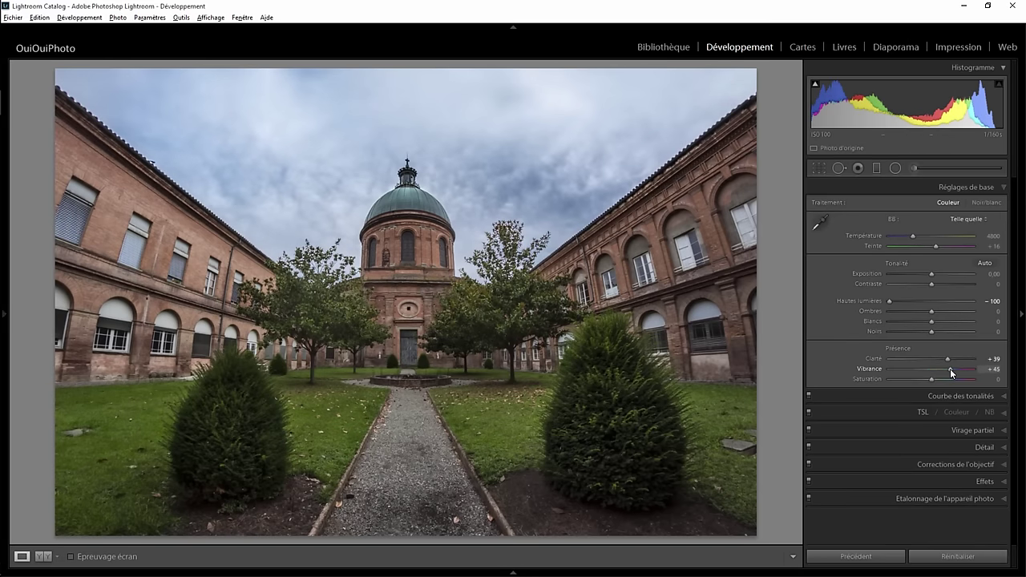
drag(952, 372, 954, 370)
click(1004, 413)
scroll(962, 401, down, 5)
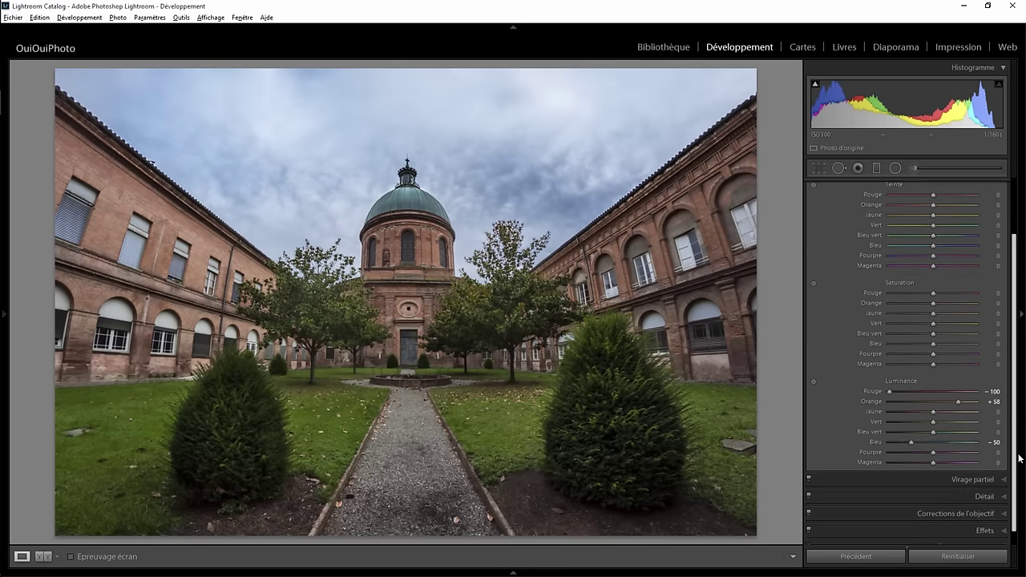
drag(958, 406, 979, 406)
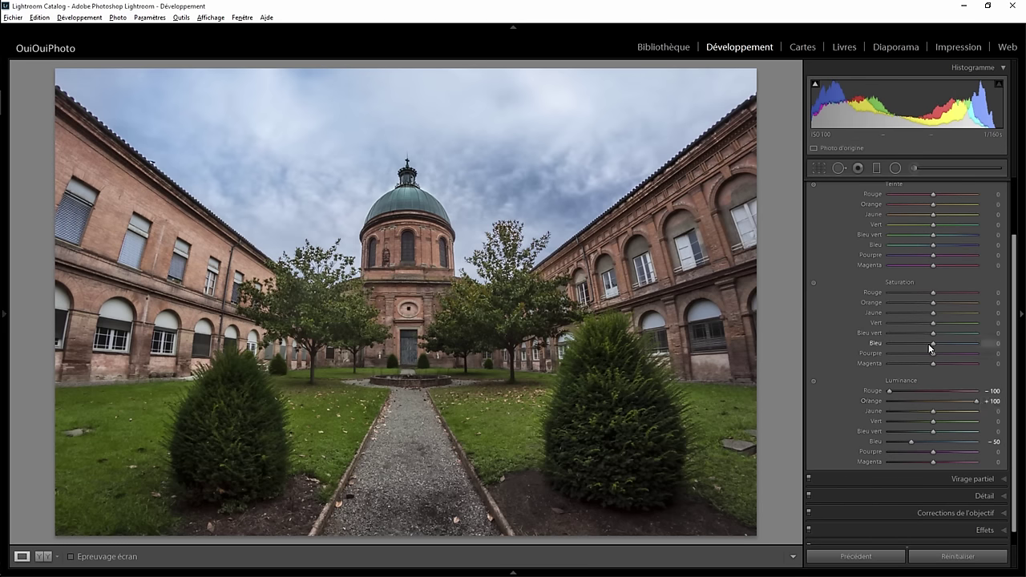
mouse_move(930, 344)
mouse_down()
mouse_move(915, 345)
mouse_move(971, 345)
mouse_move(882, 342)
mouse_move(920, 343)
mouse_up()
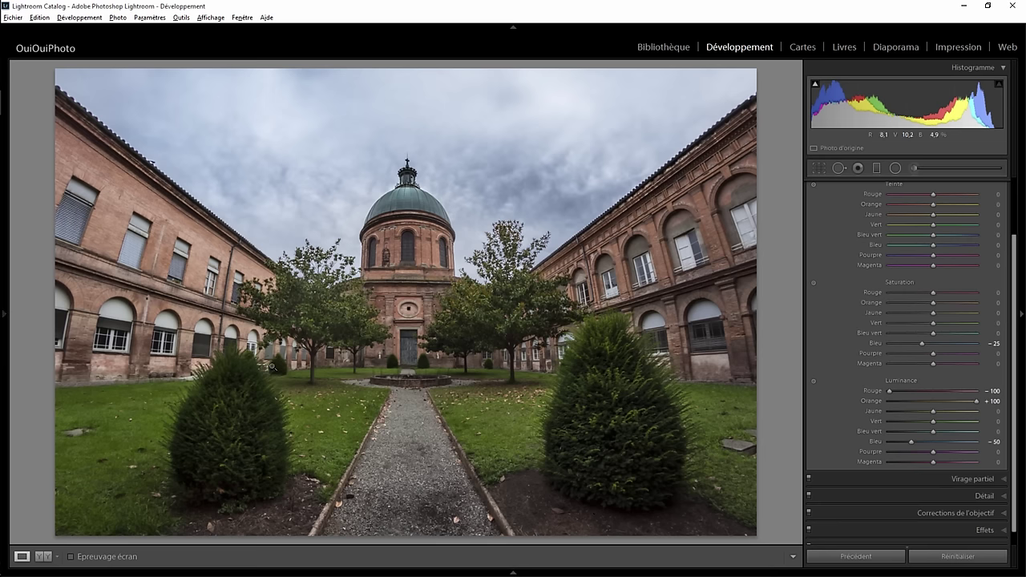
Draw a radial filter around the small bush by the door with Shadows +51 and softer feathering
click(422, 366)
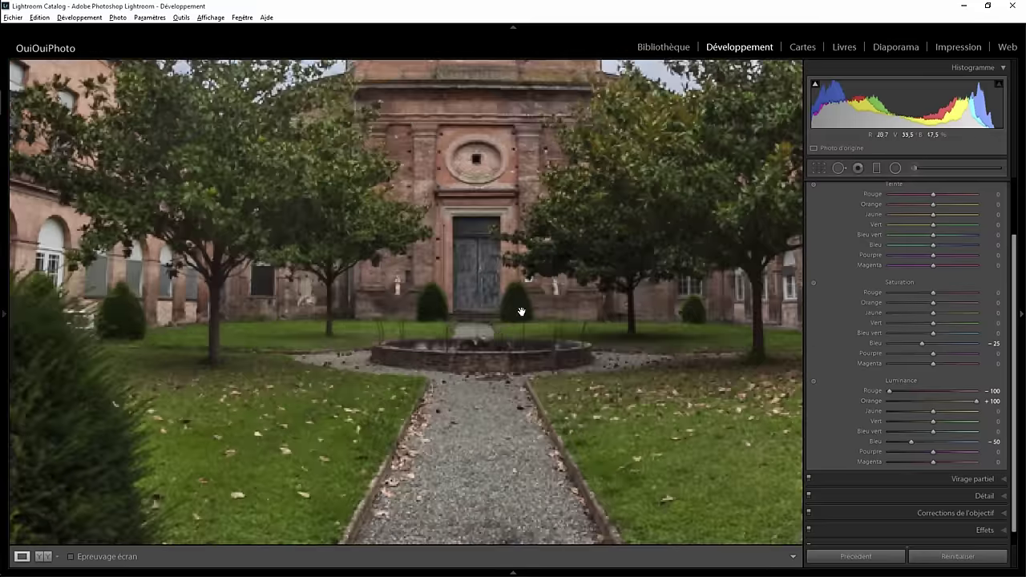
click(896, 168)
mouse_move(515, 299)
mouse_down()
mouse_move(535, 324)
mouse_move(518, 305)
mouse_up()
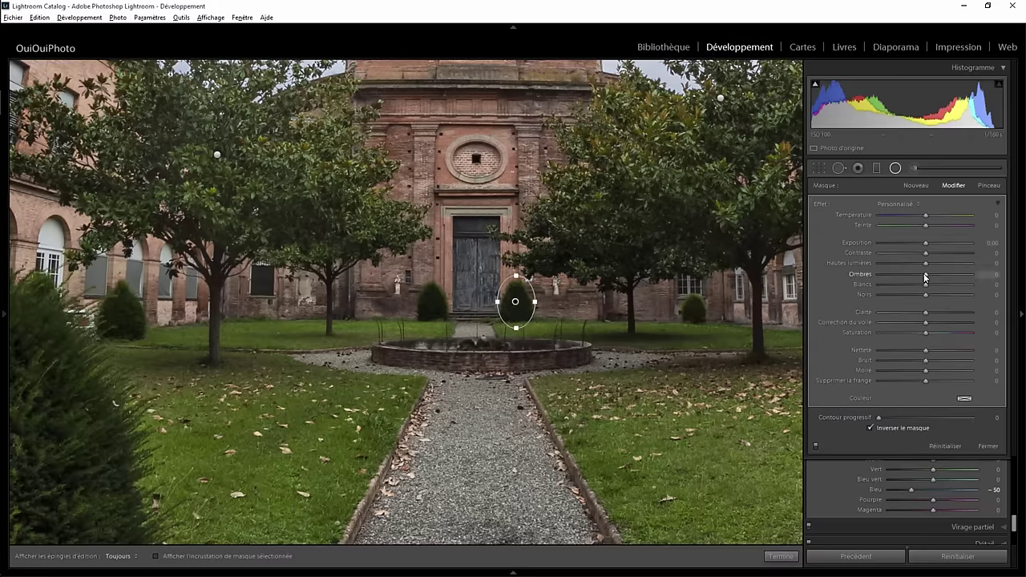
click(952, 274)
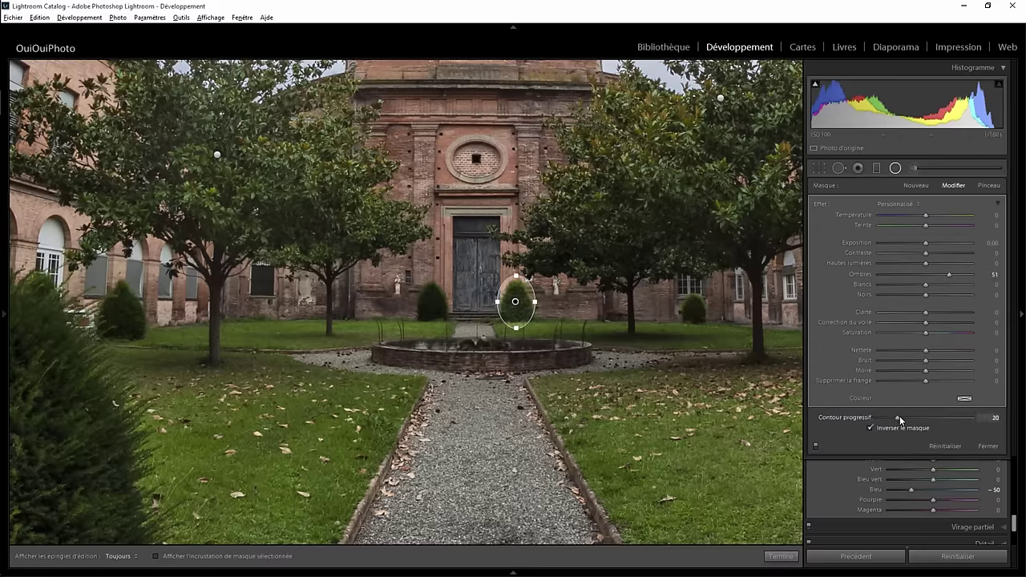
drag(899, 418, 913, 417)
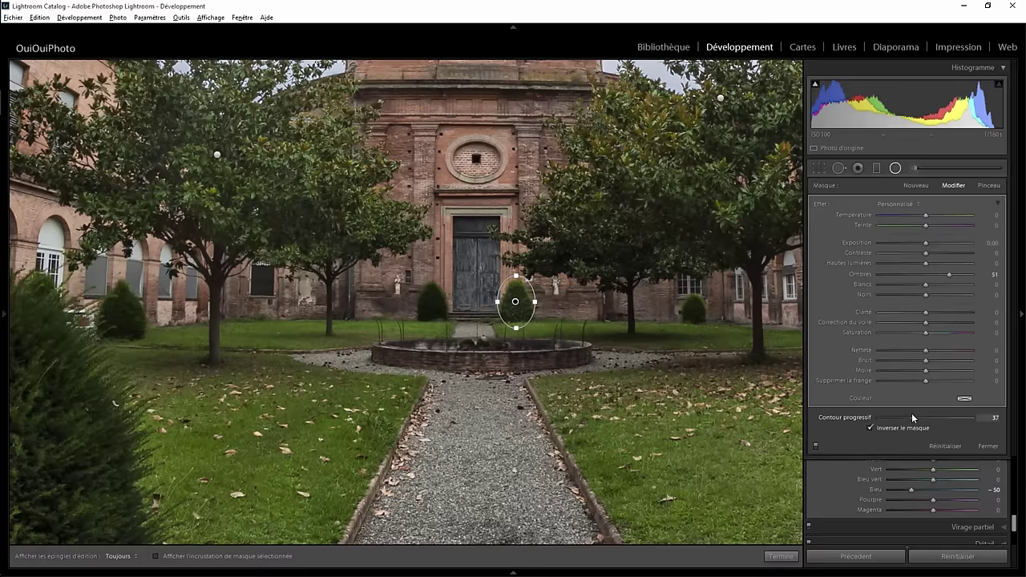
Duplicate the bush filter onto the left door bush and again onto the far-left bush
right_click(515, 299)
click(538, 308)
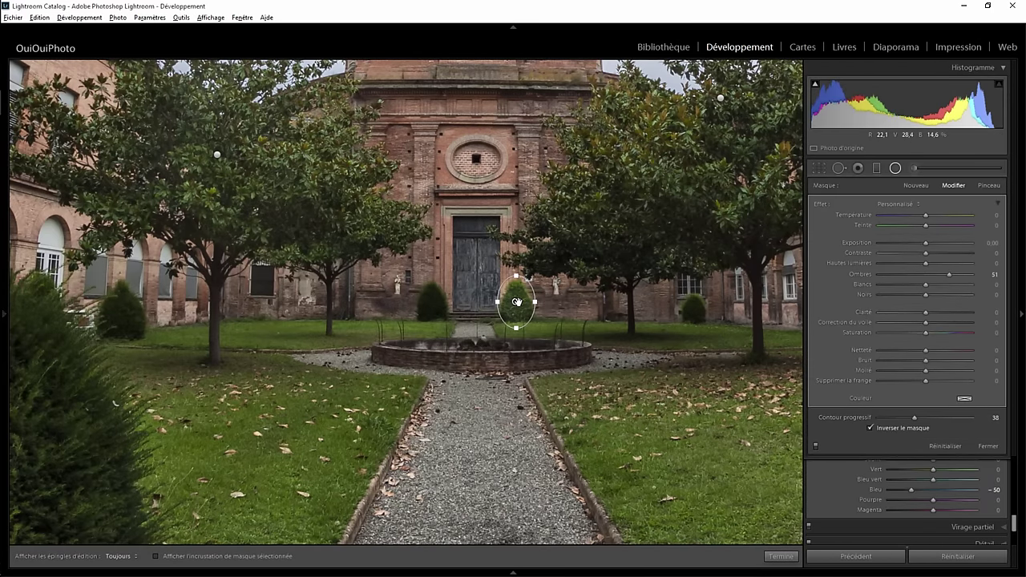
drag(462, 303, 432, 304)
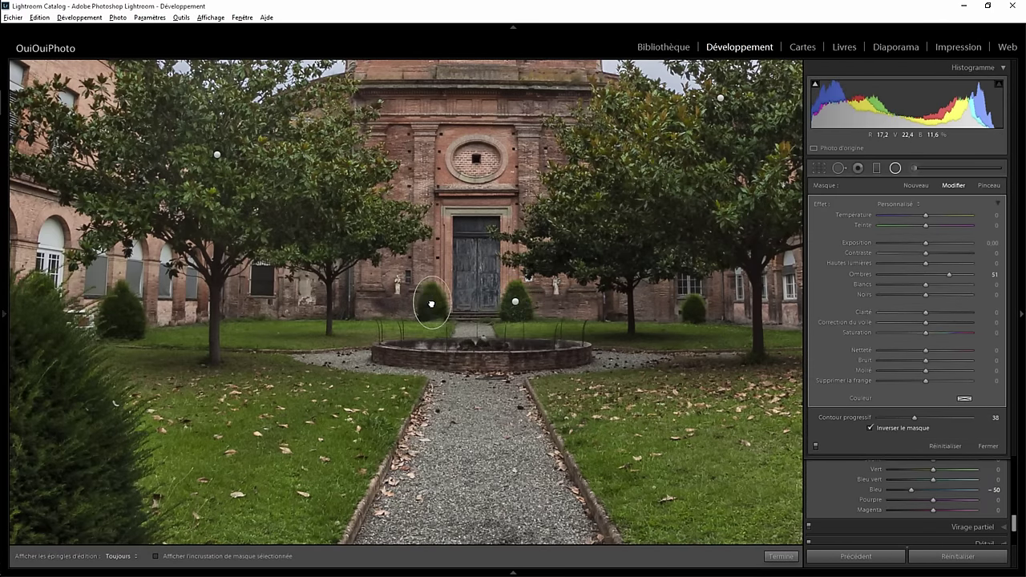
right_click(432, 304)
click(446, 308)
mouse_move(423, 304)
mouse_down()
mouse_move(118, 315)
mouse_move(142, 313)
mouse_move(123, 314)
mouse_move(124, 289)
mouse_up()
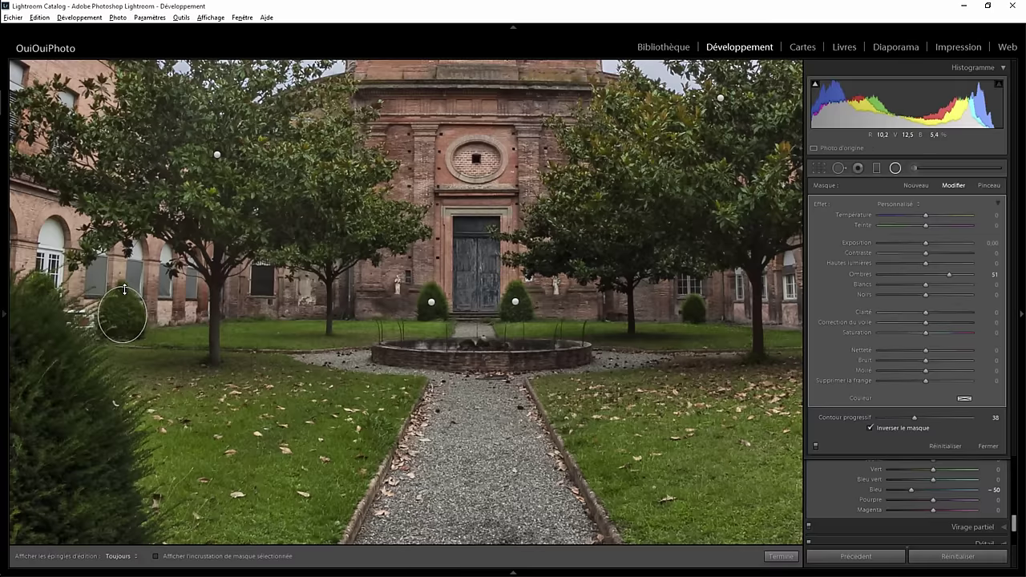
Copy the bush filter onto the far-right shrub and fit it tightly around it
click(516, 302)
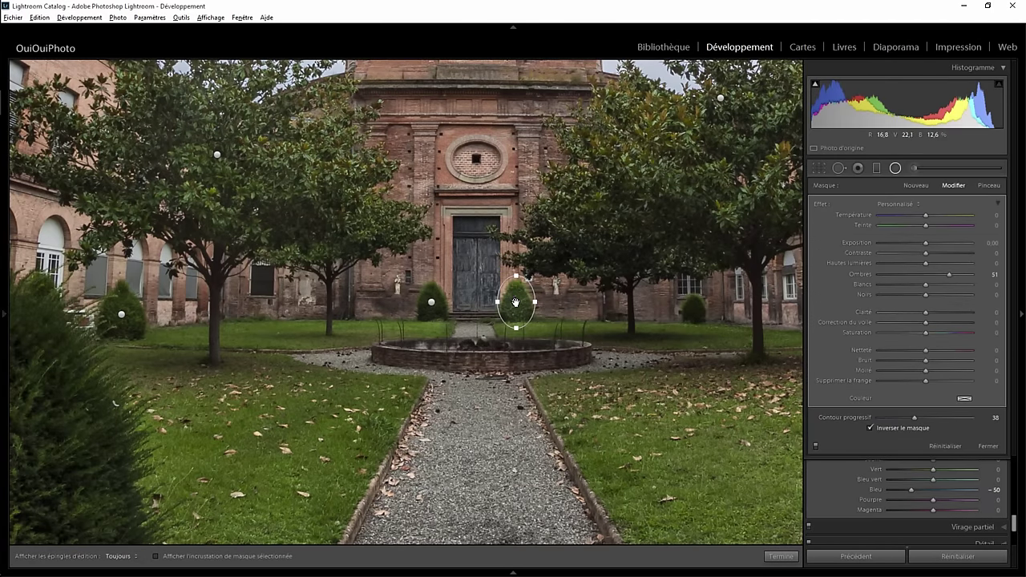
drag(694, 312, 713, 337)
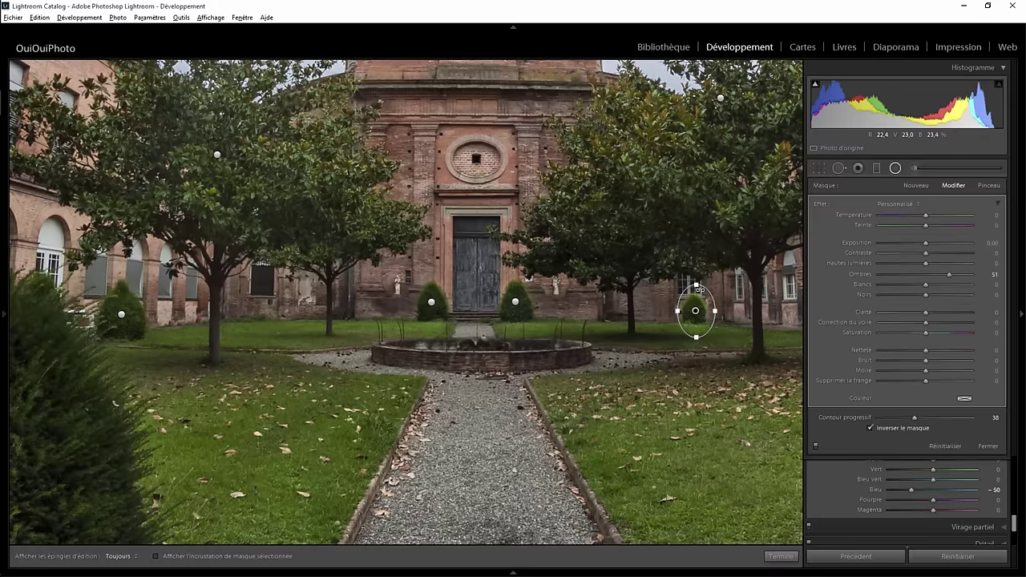
drag(696, 287, 704, 310)
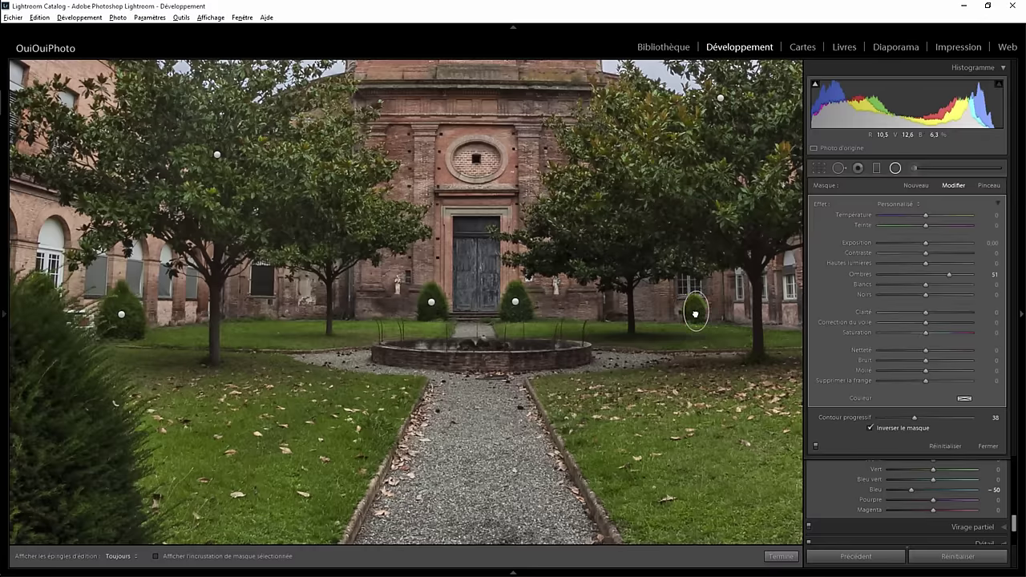
click(781, 555)
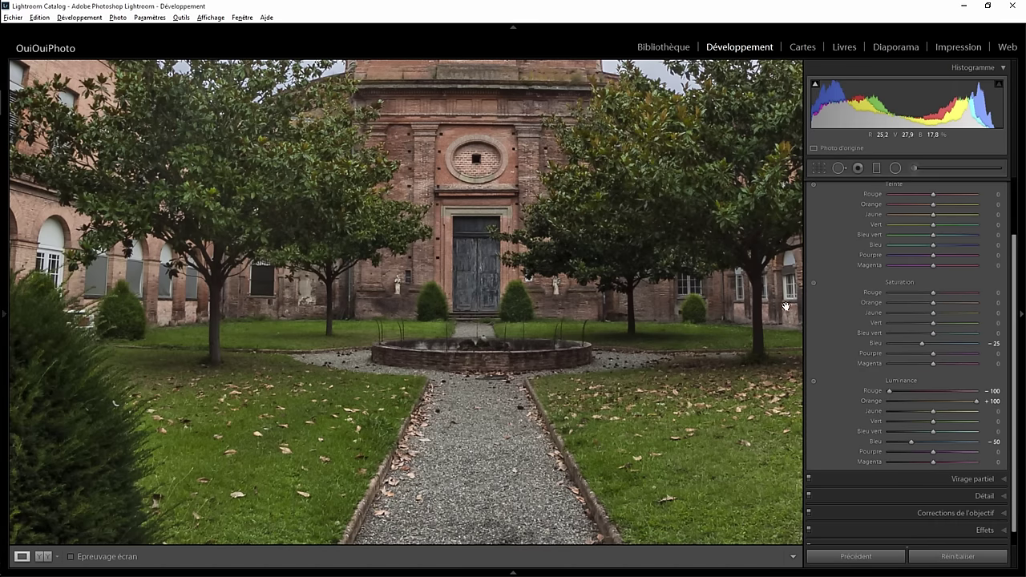
Increase the feathering of the bush radial filters to about 59
click(896, 170)
click(693, 310)
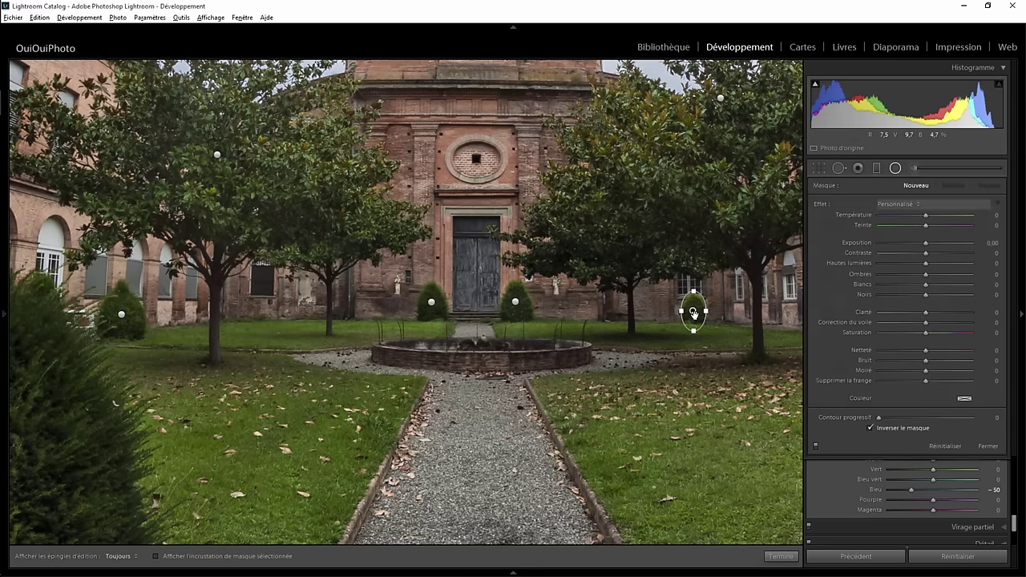
drag(915, 417, 934, 418)
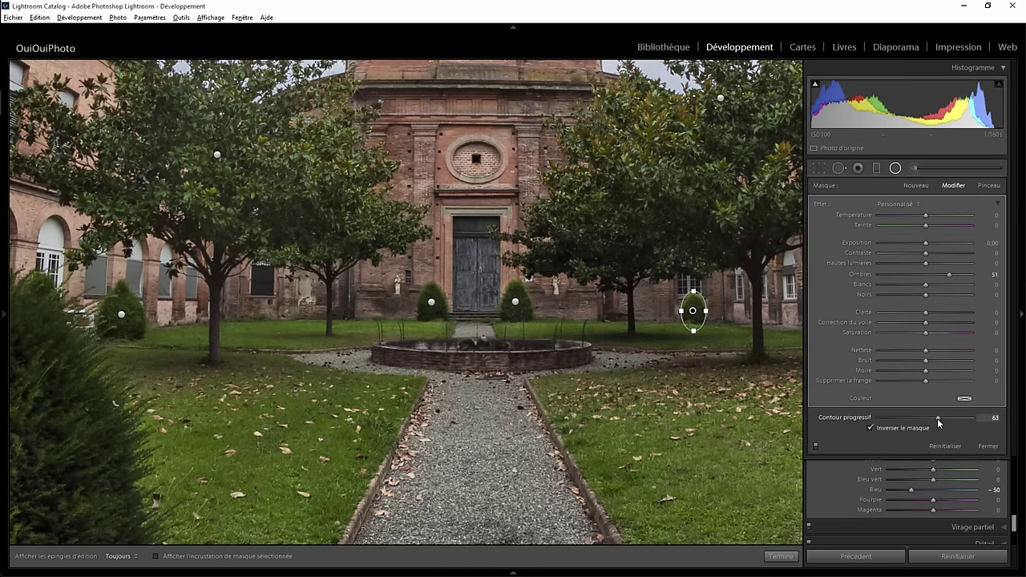
click(516, 302)
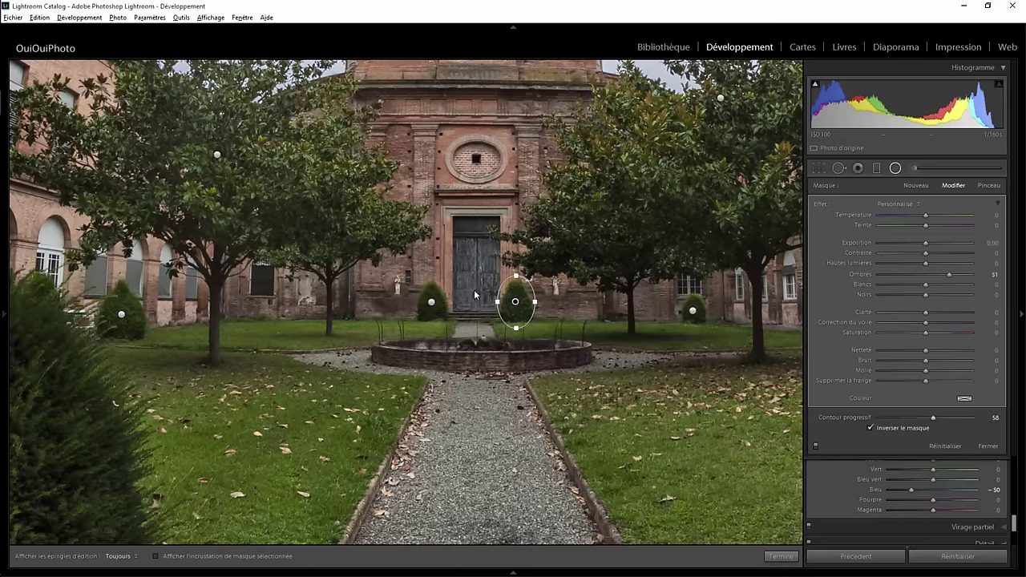
click(431, 302)
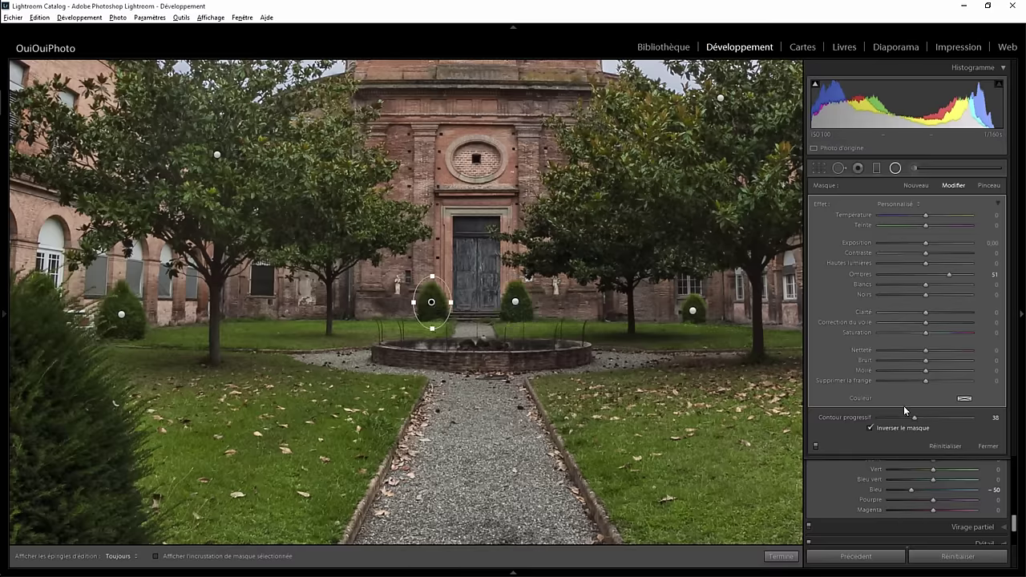
click(781, 556)
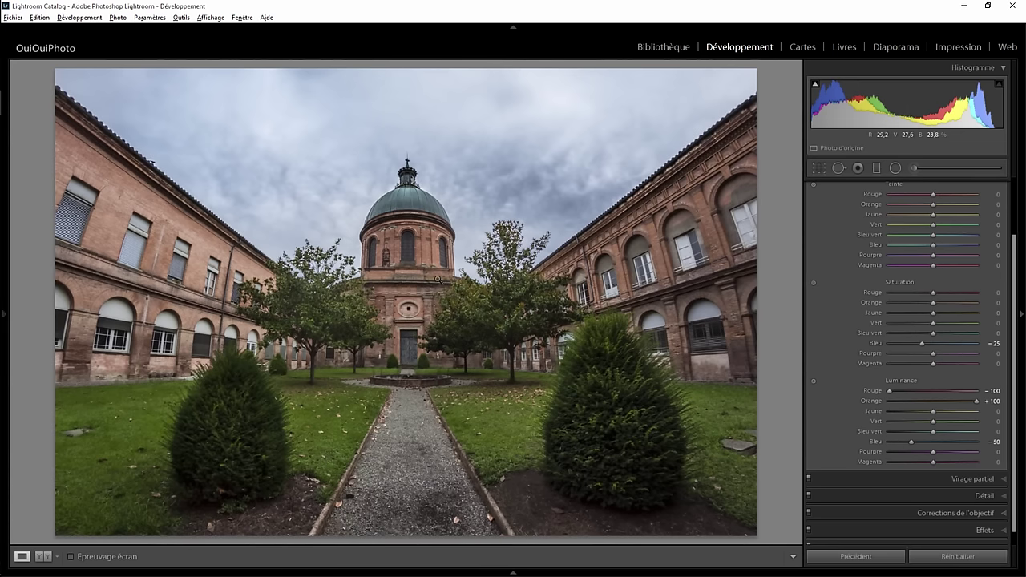
Draw a radial filter around the chapel dome with feather 38 and Shadows +46
click(411, 200)
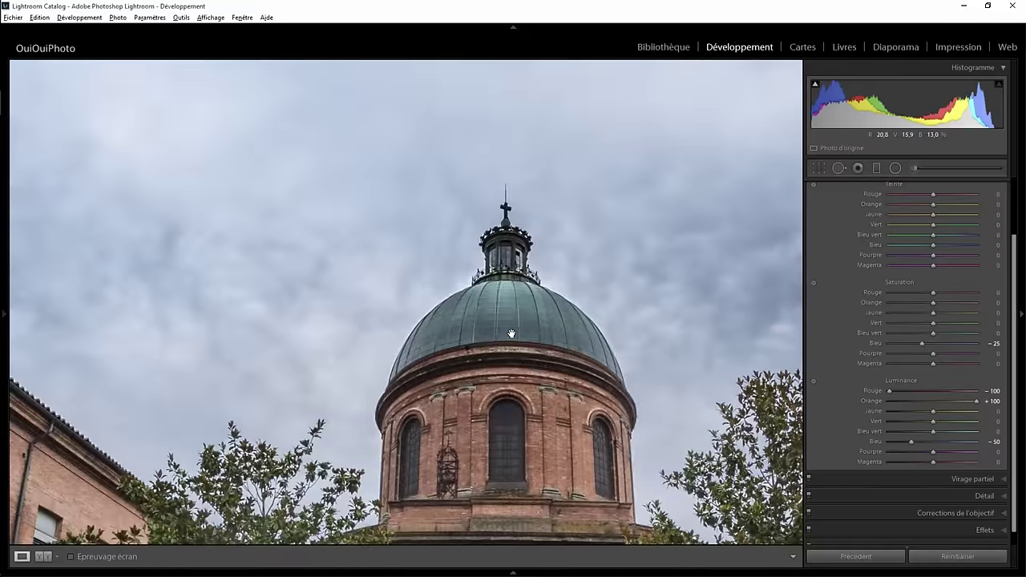
click(511, 333)
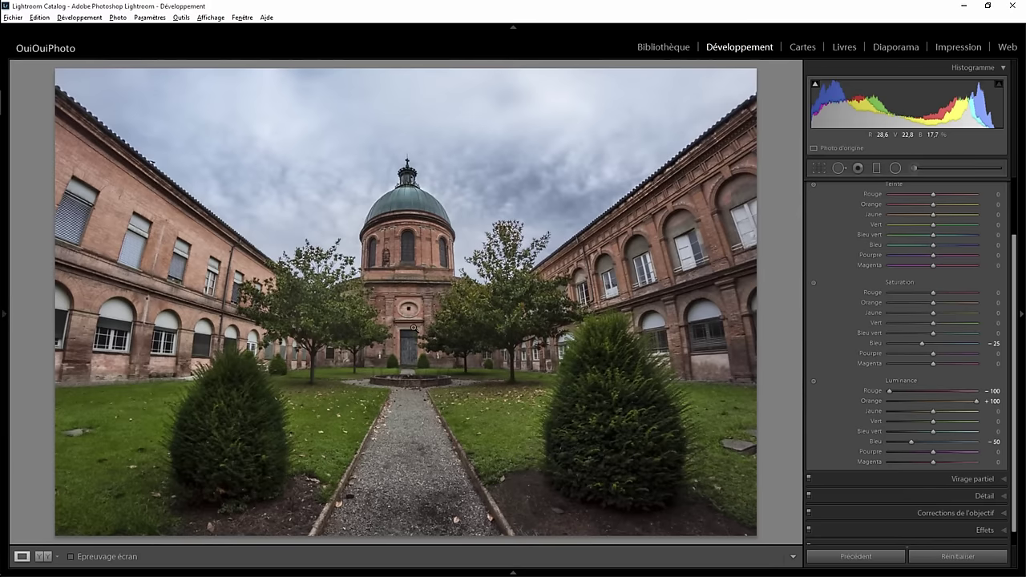
click(895, 167)
mouse_move(403, 218)
mouse_down()
mouse_move(443, 255)
mouse_move(410, 234)
mouse_up()
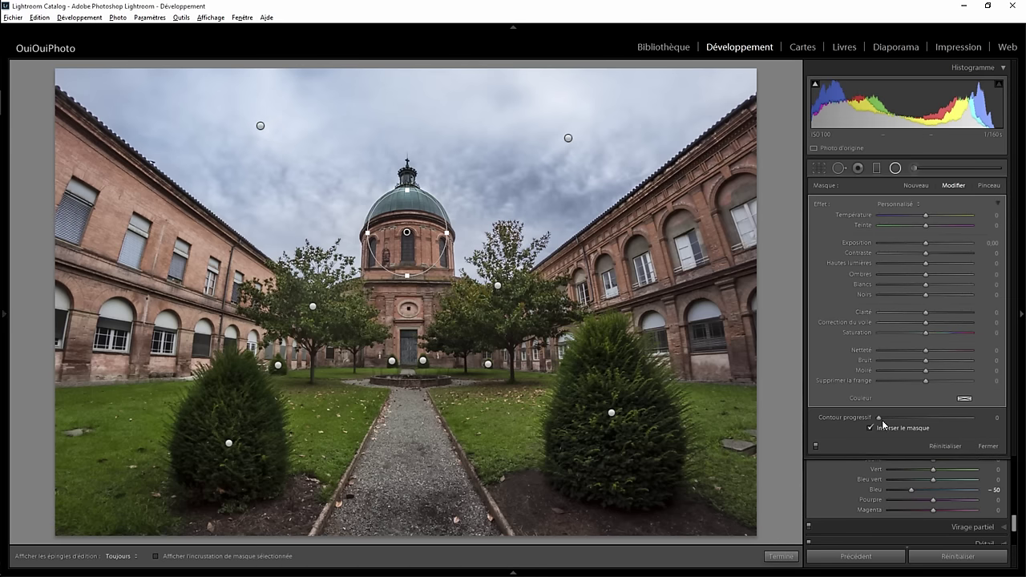
drag(882, 421, 896, 418)
drag(926, 275, 948, 275)
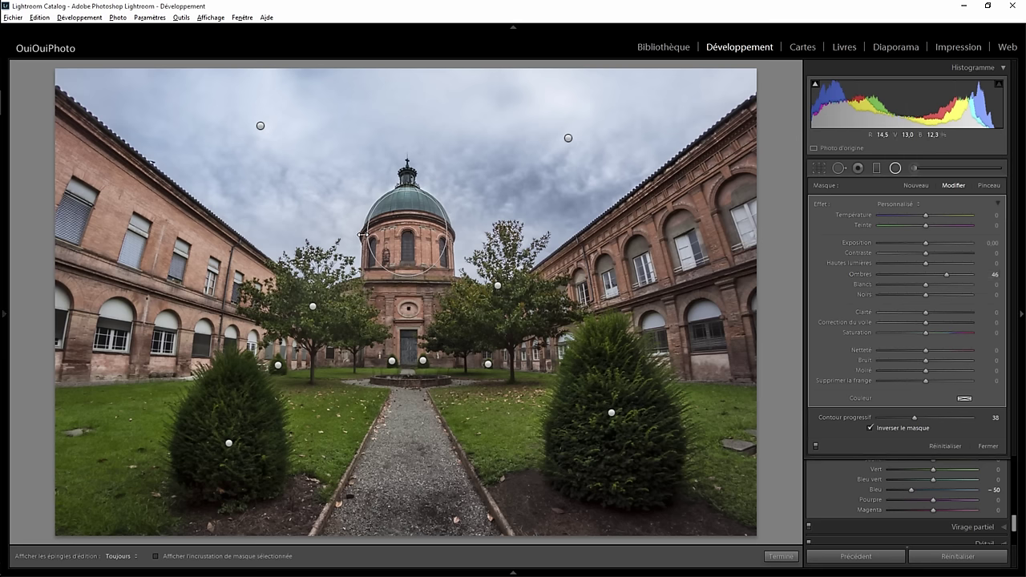
drag(362, 235, 358, 234)
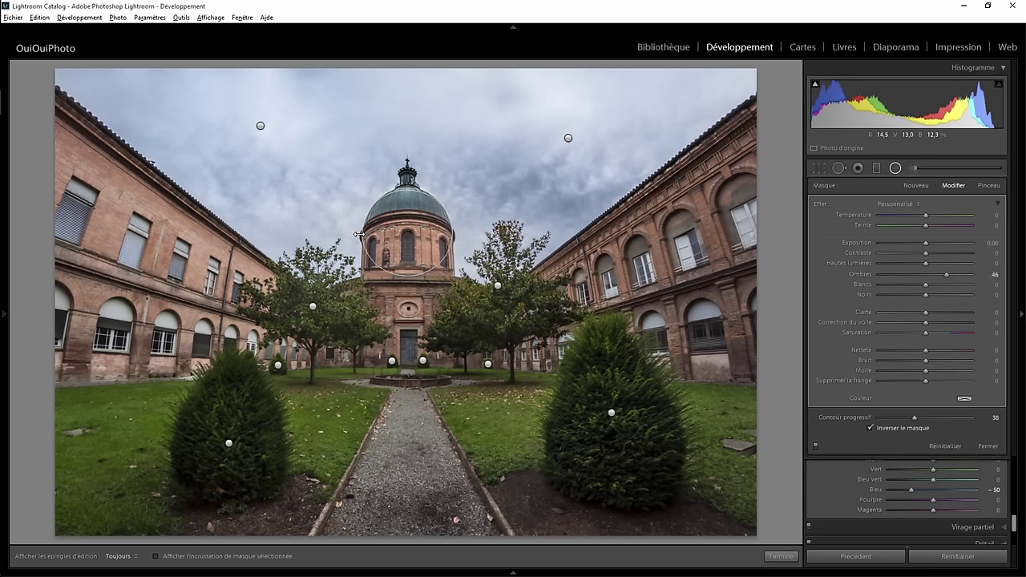
click(780, 556)
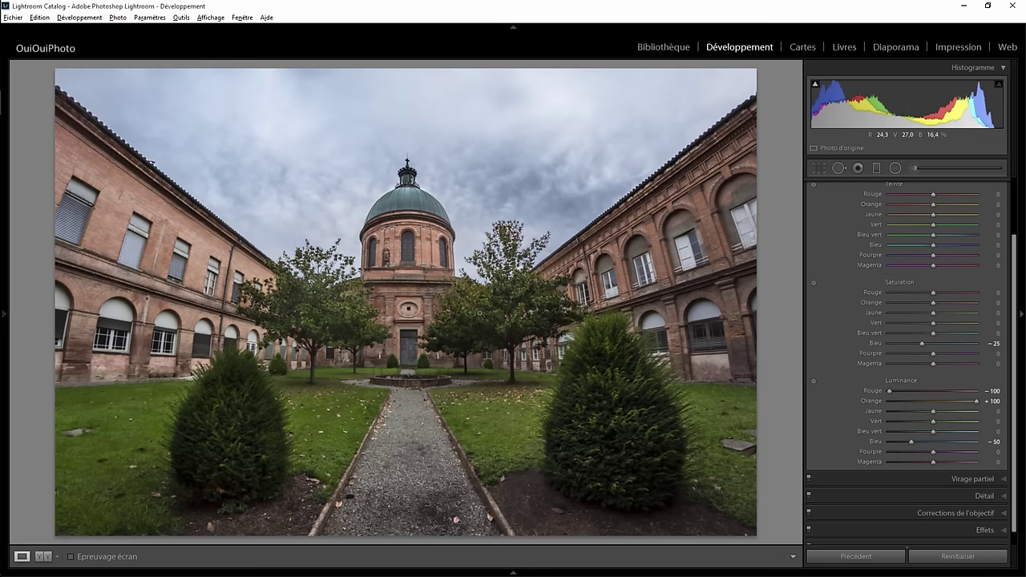
key(backslash)
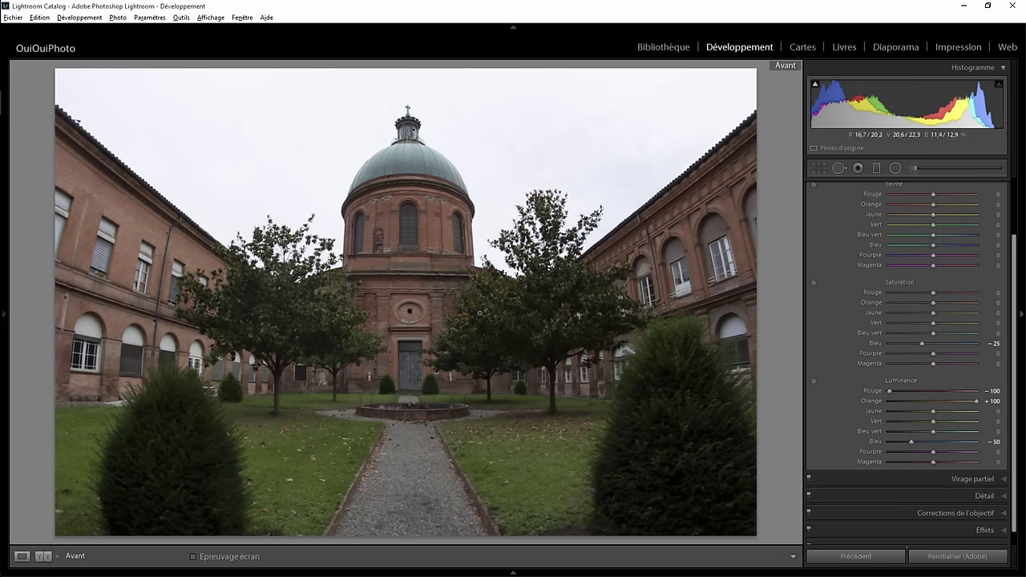
key(backslash)
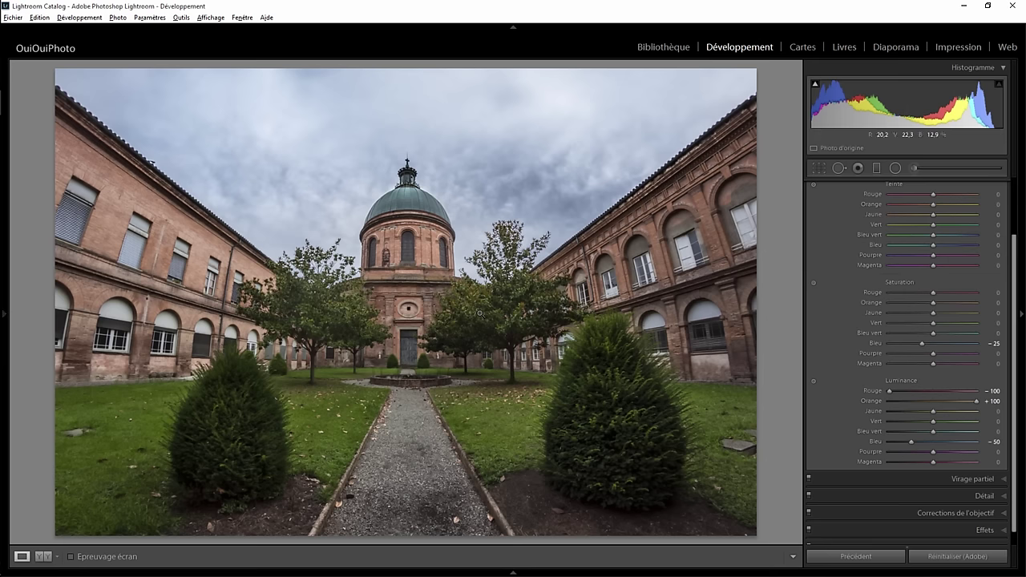
key(backslash)
key(backslash)
key(backslash)
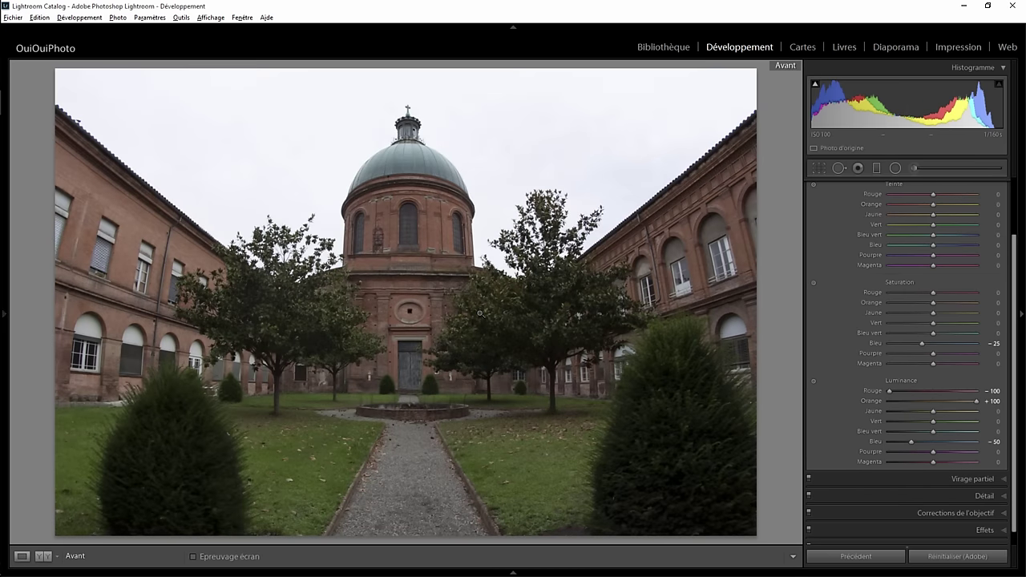
key(backslash)
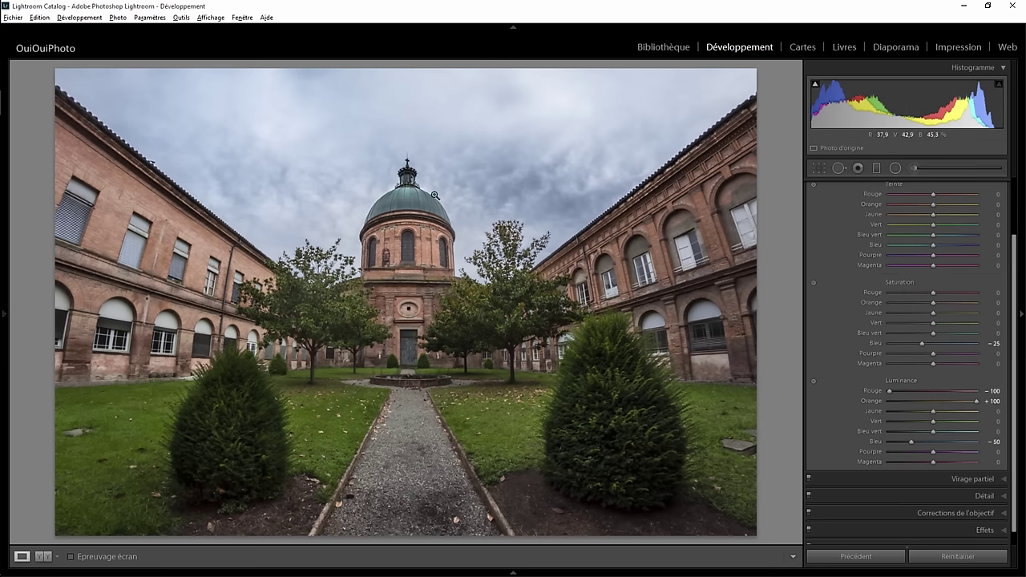
click(435, 195)
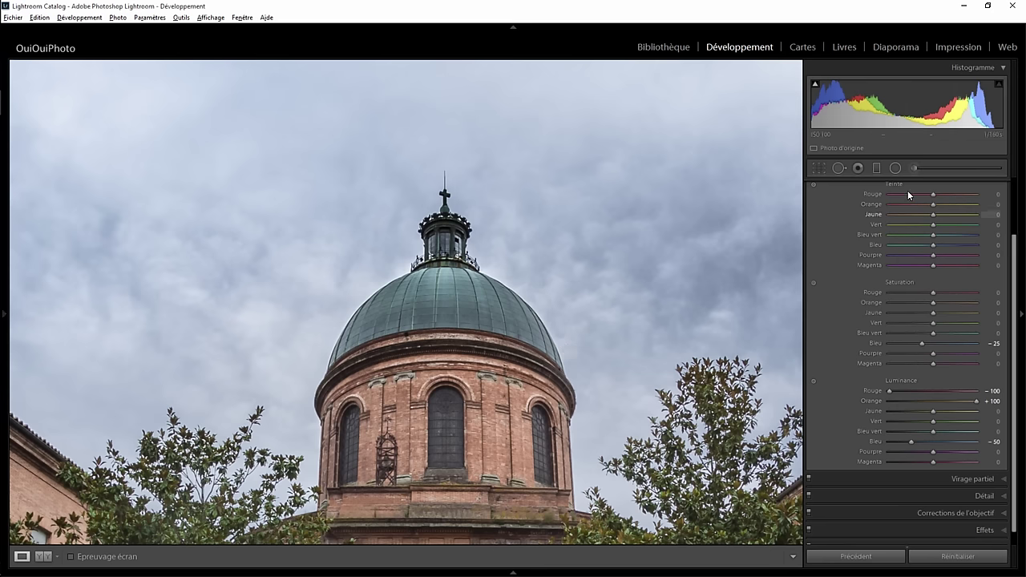
Paint a size-4 adjustment brush along the dome's edge and lower its Clarity to about -86
click(918, 168)
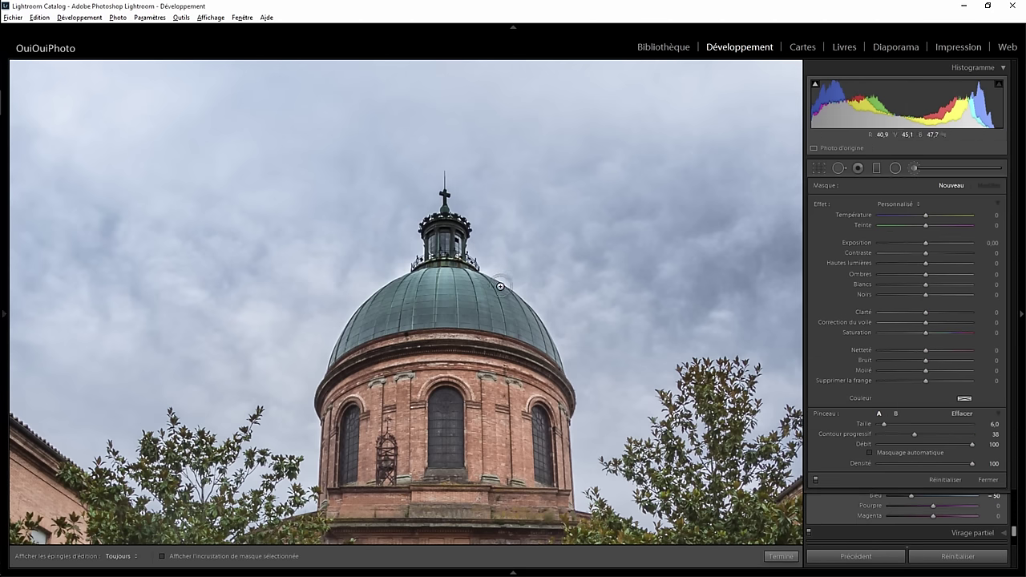
key(bracketleft)
key(h)
drag(553, 332, 562, 366)
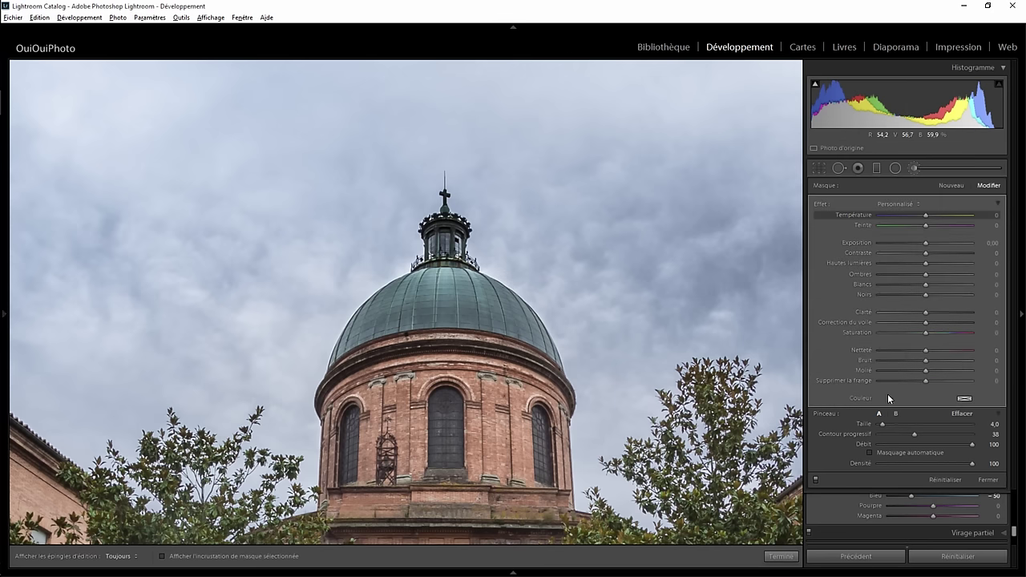
key(h)
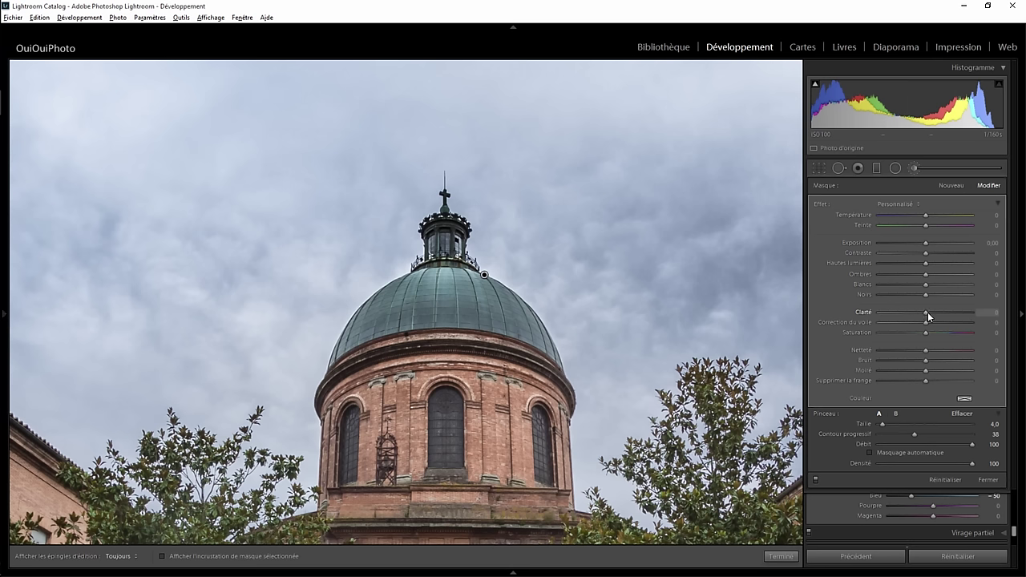
mouse_move(929, 316)
mouse_down()
mouse_move(877, 318)
mouse_move(1004, 311)
mouse_up()
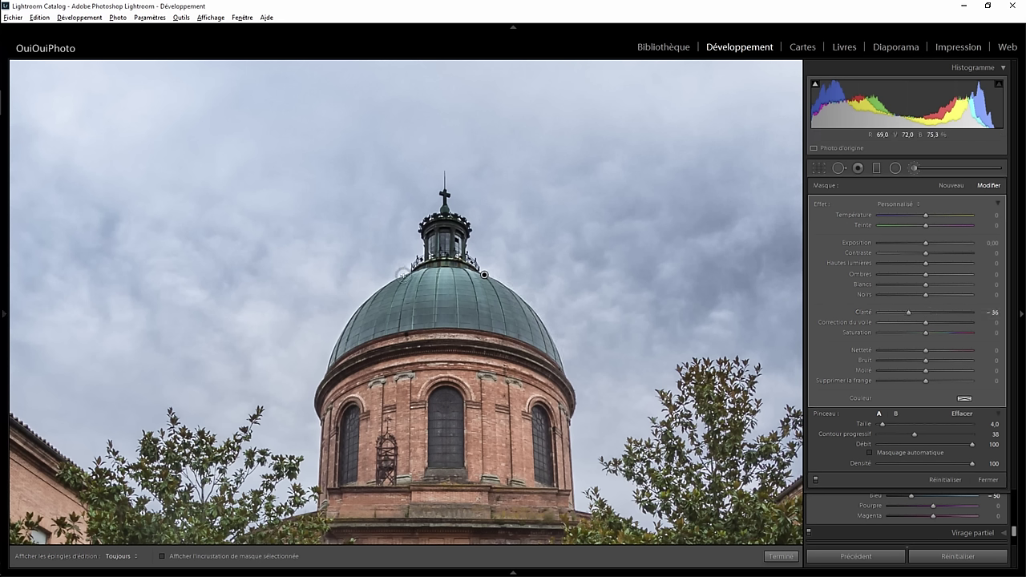
key(h)
key(h)
click(781, 555)
click(463, 294)
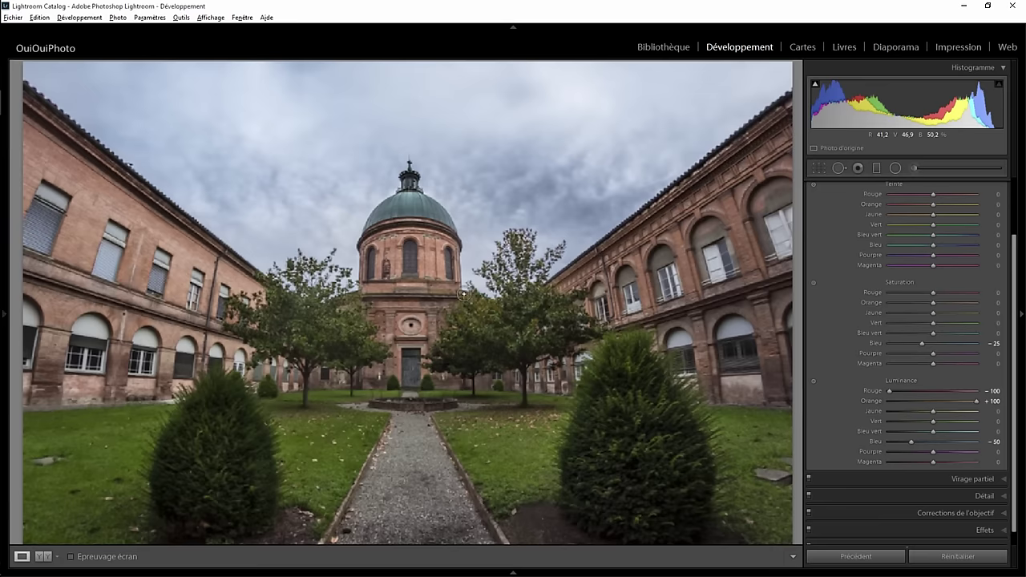